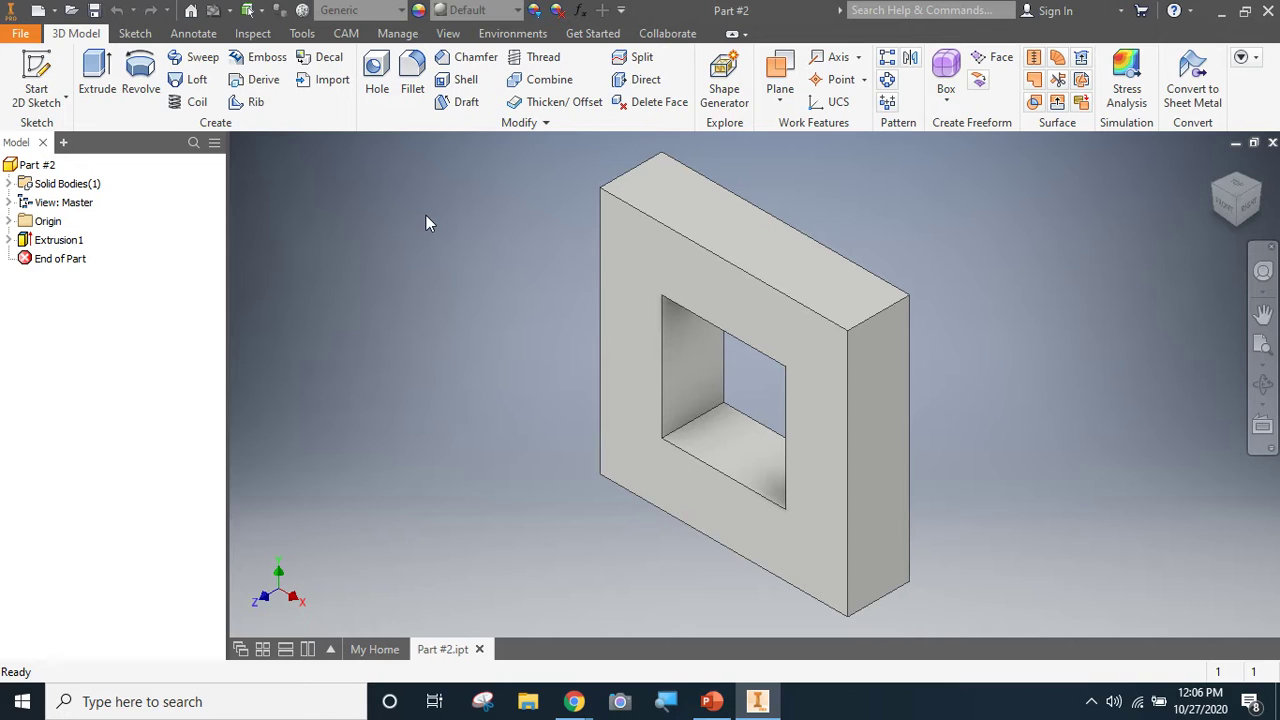
Return to the My Home start page.
left_click(187, 11)
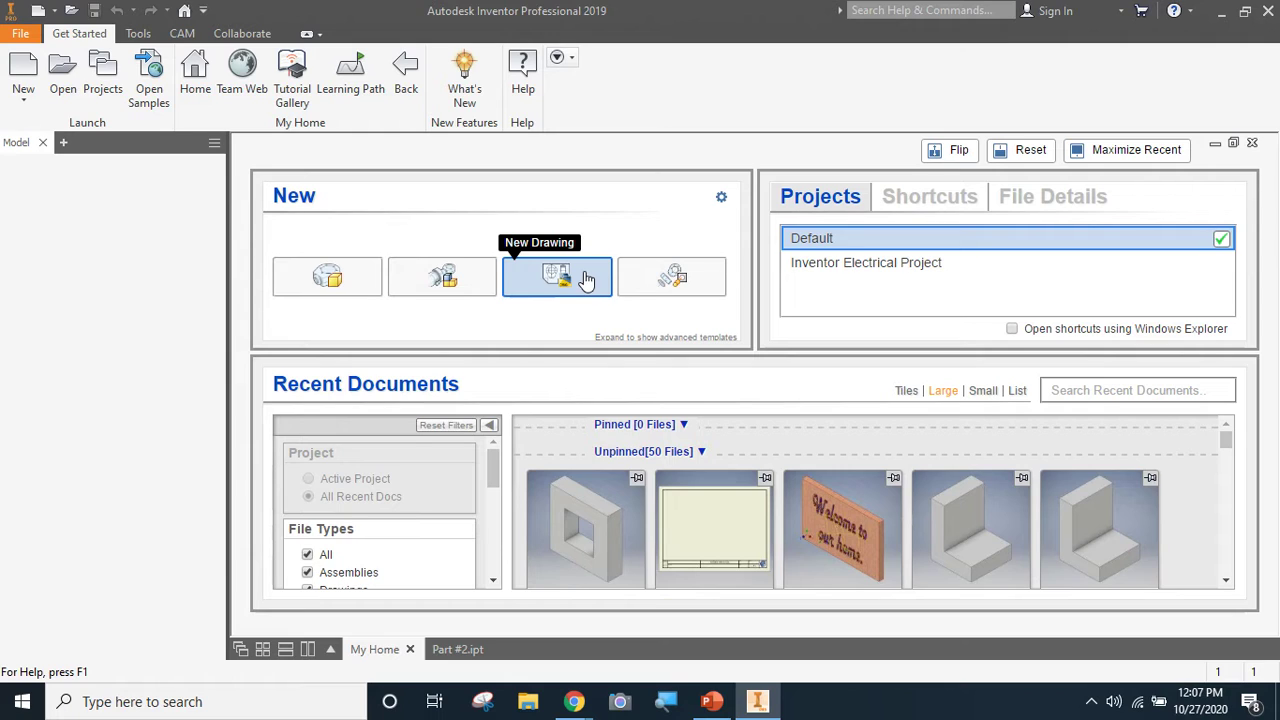
Create a new drawing from the SHS folder's DRAWING FILE WITH SHS TITLE BLOCK.idw template.
left_click(19, 34)
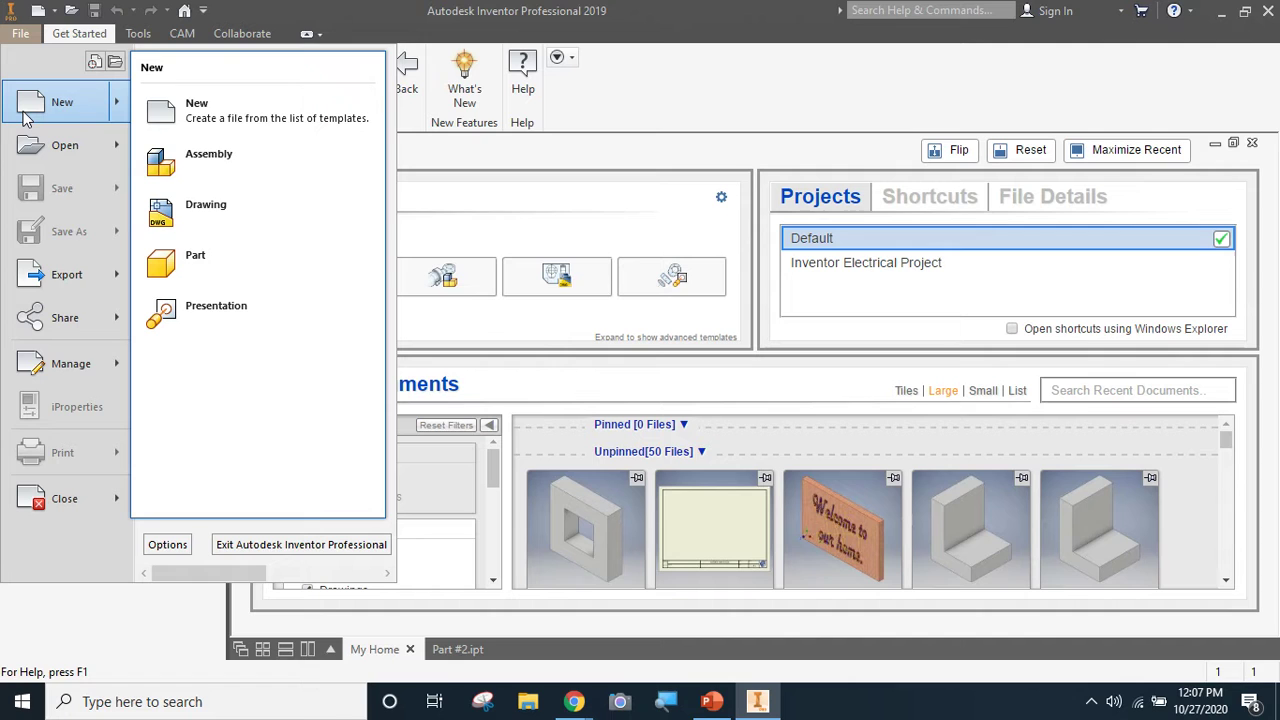
left_click(25, 116)
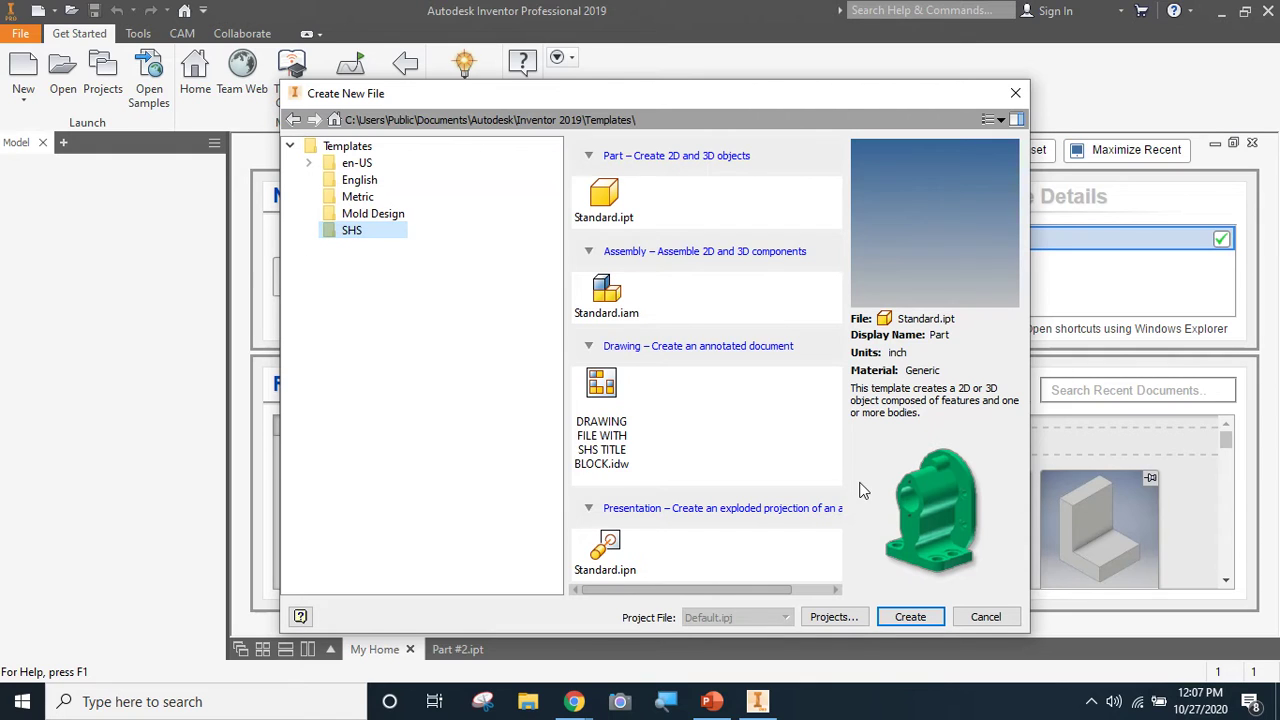
left_click(598, 466)
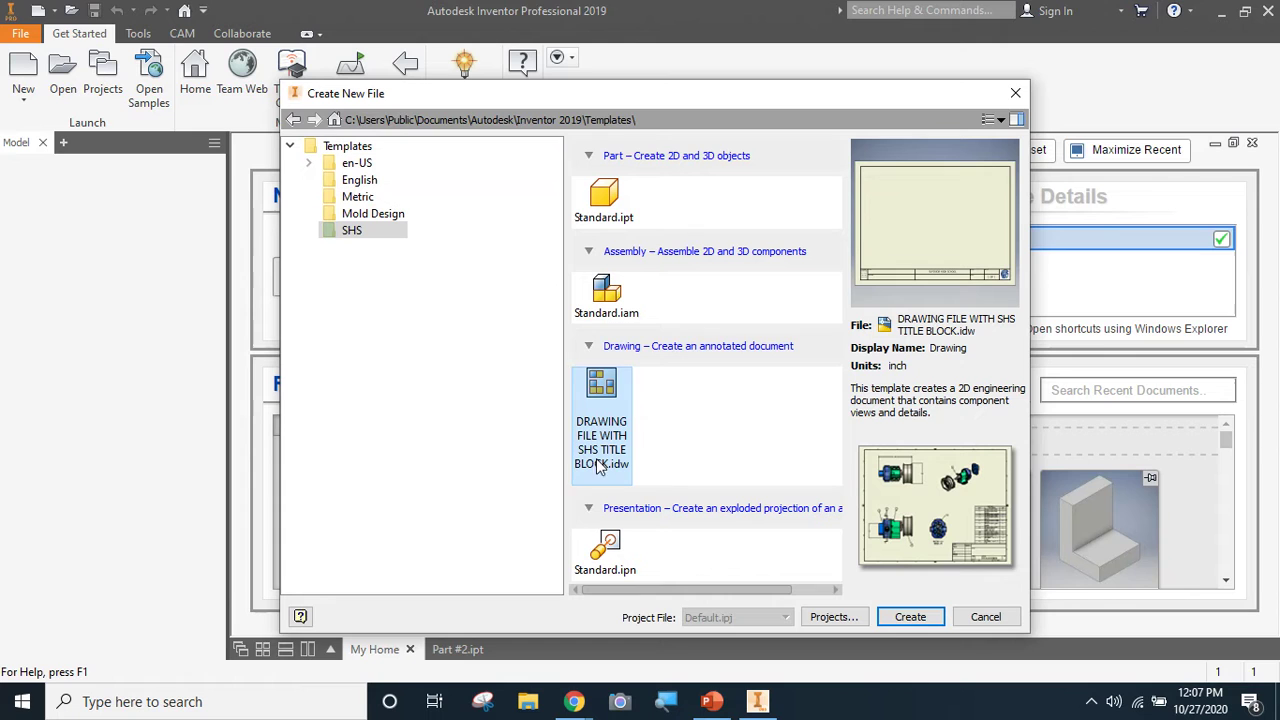
left_click(898, 616)
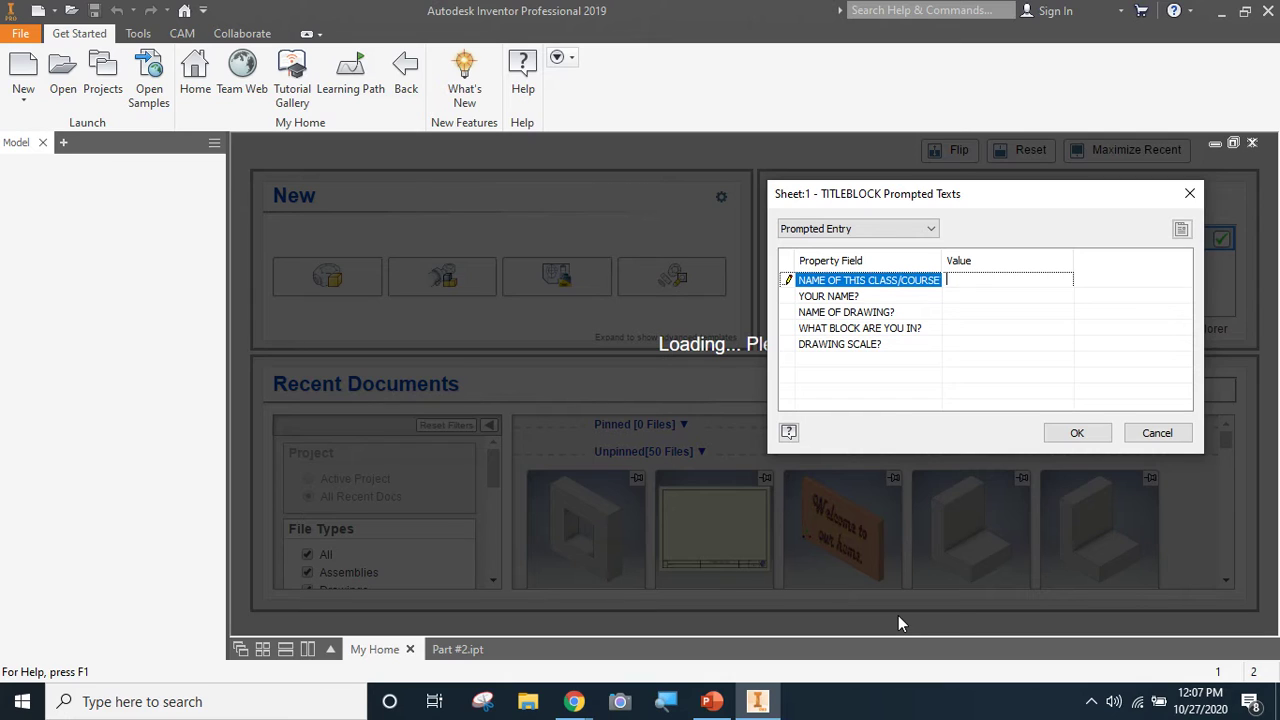
Enter course IED and the student's name, in capitals, in the title block prompts.
type("IED")
left_click(954, 297)
type("a")
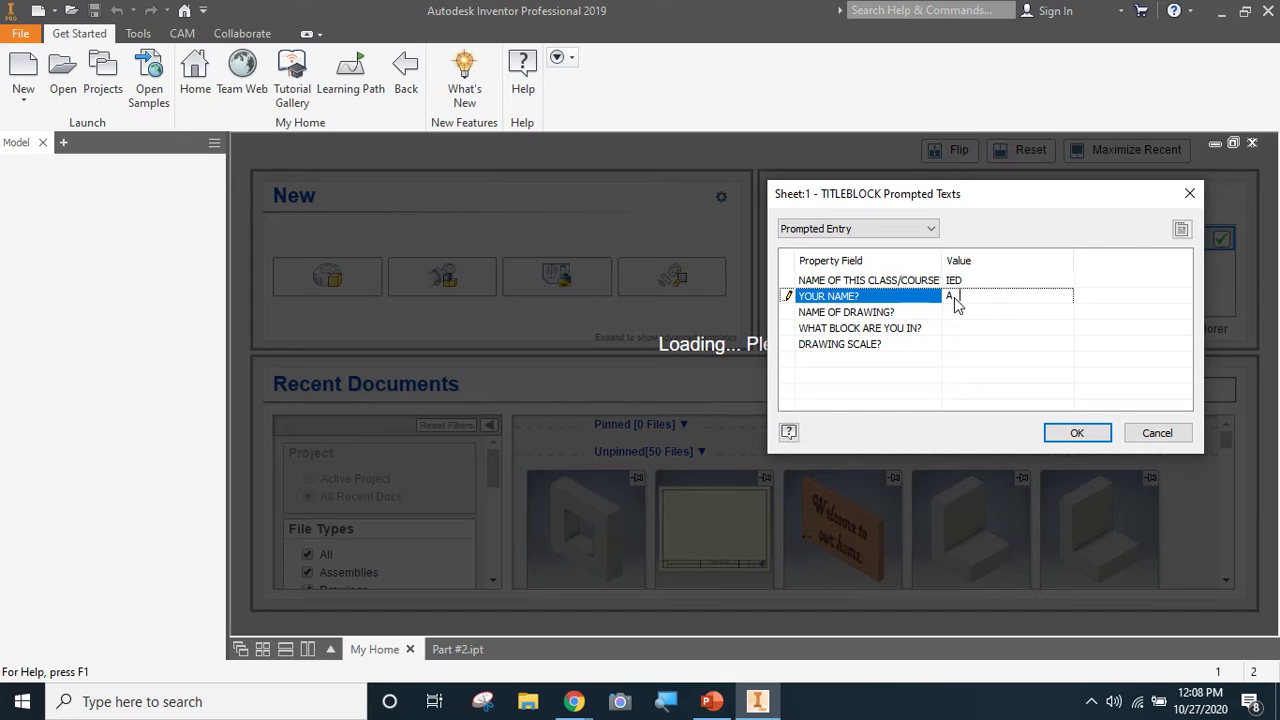
type(". KUHLMAN")
Fill in drawing name L SHAPED OBJECT, block 1 and scale 1:1, then confirm.
left_click(955, 312)
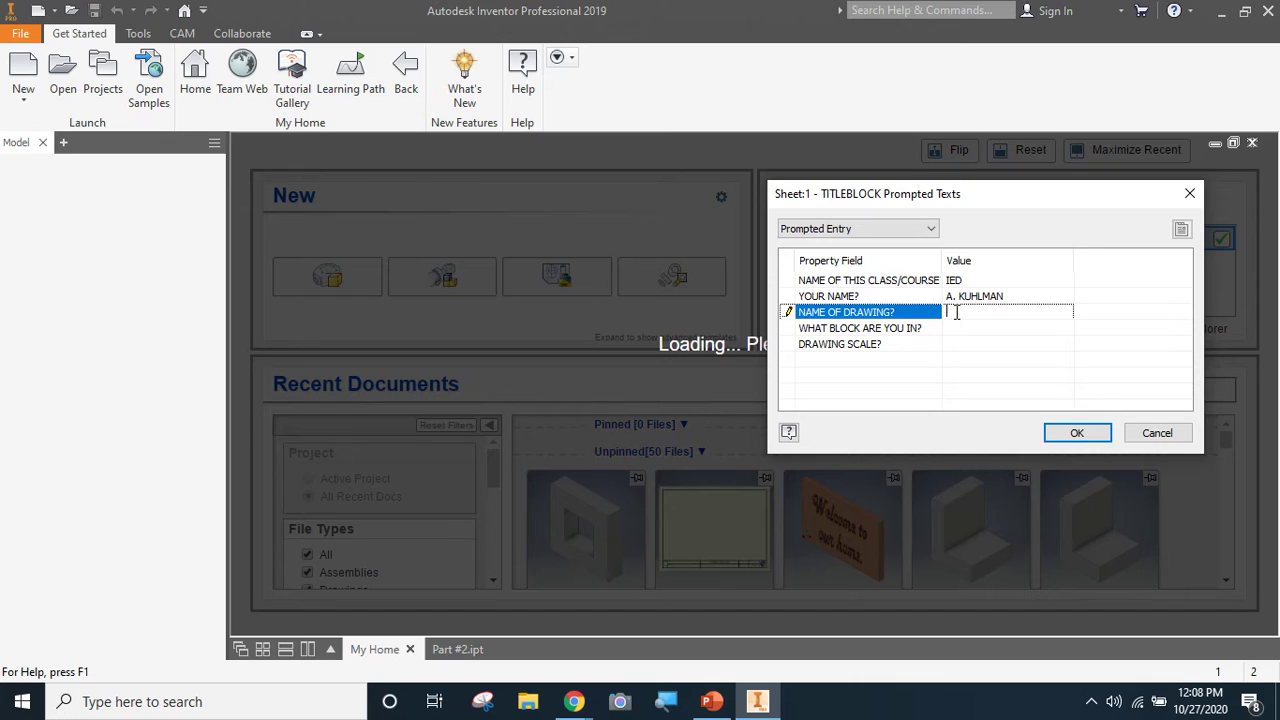
type("L SHAPED OBJECT")
left_click(962, 333)
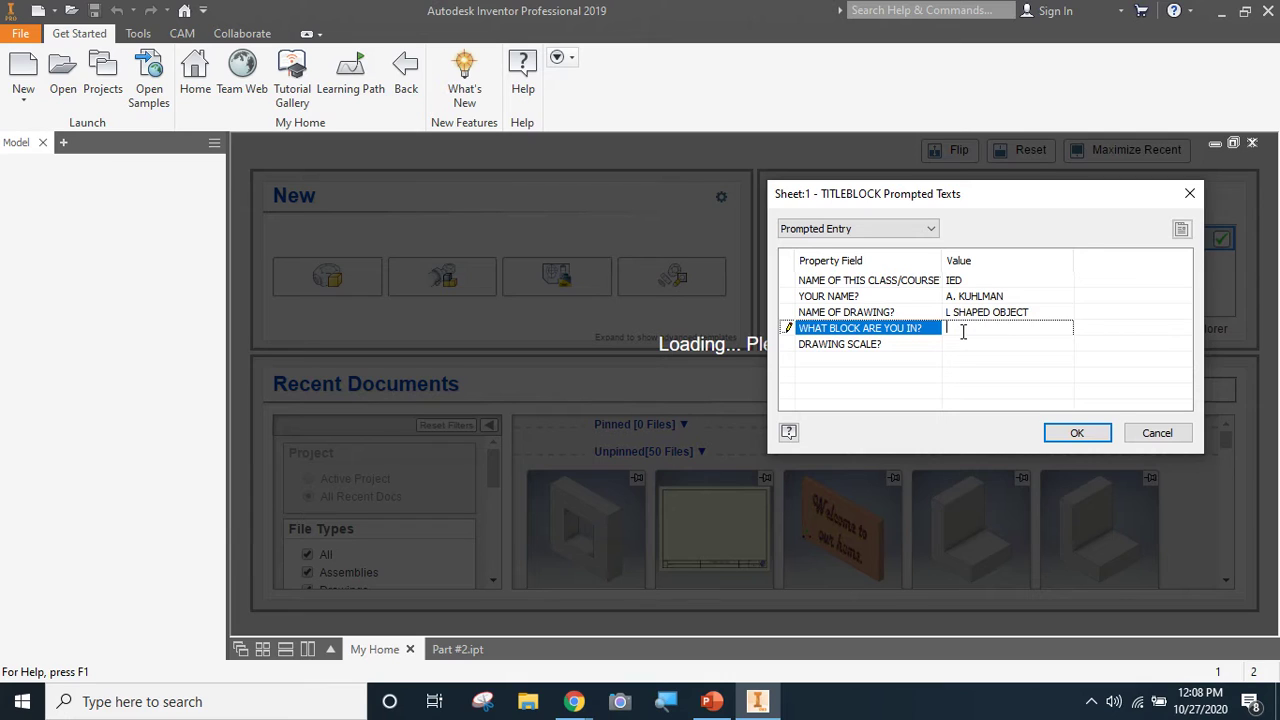
type("1")
left_click(954, 342)
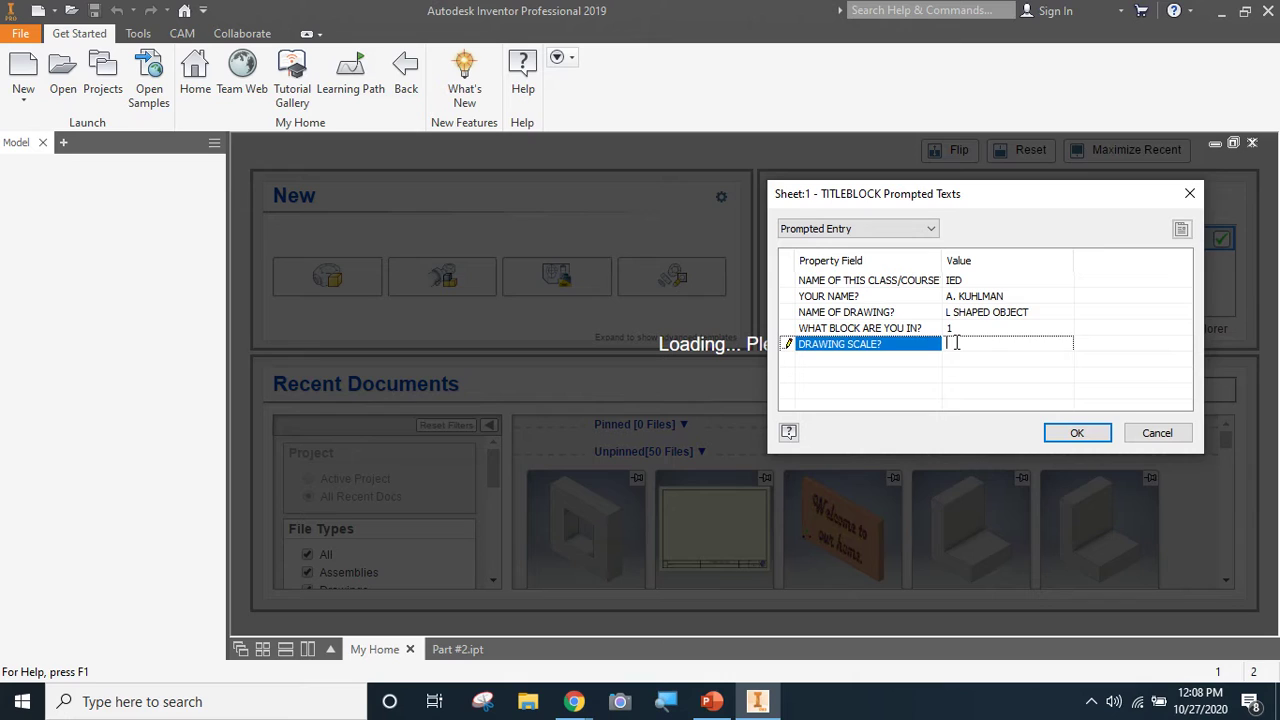
type("1:1")
left_click(1070, 434)
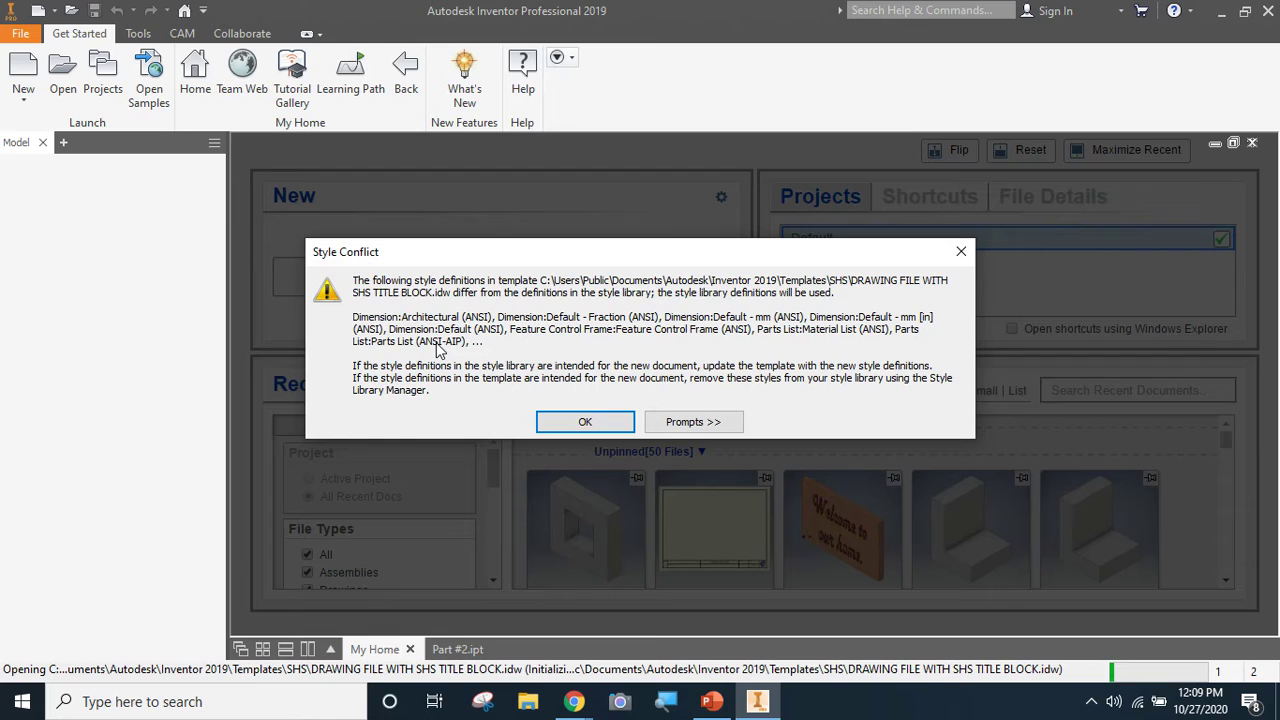
Accept the Style Conflict warning so Drawing1 opens with its completed title block.
left_click(584, 422)
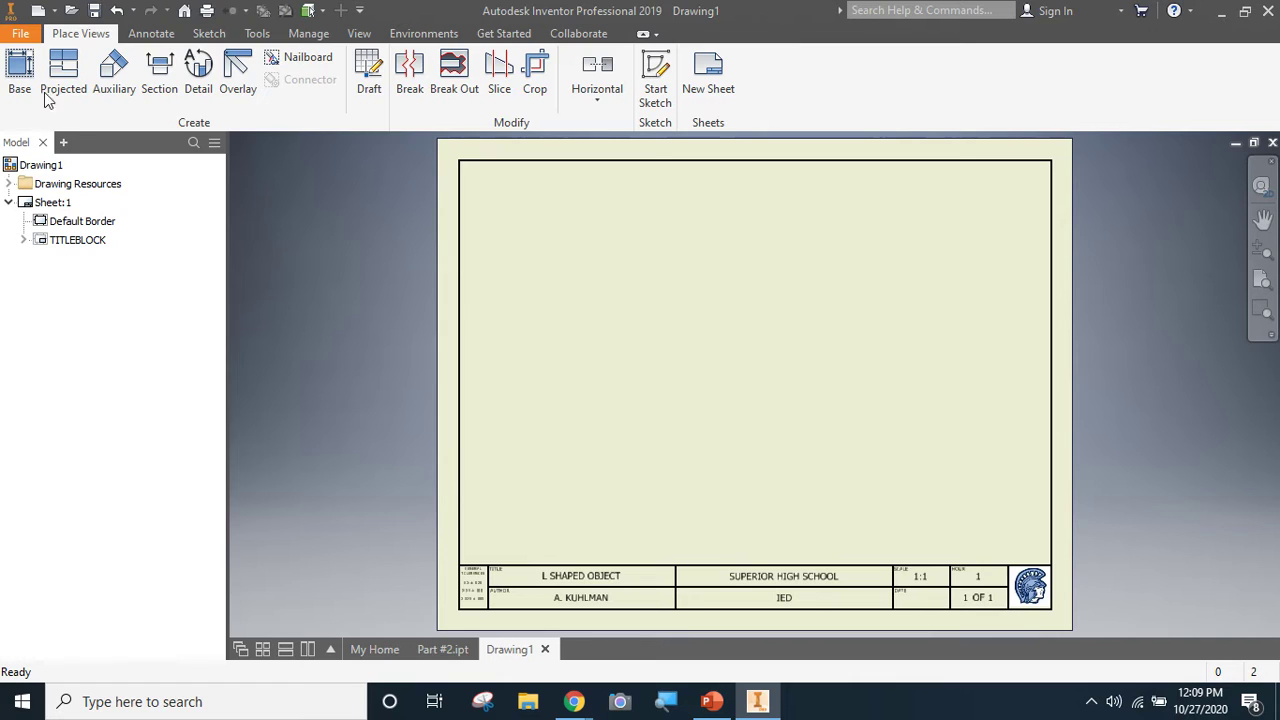
Start a base view and browse for a different model file than Part #2.ipt.
left_click(12, 78)
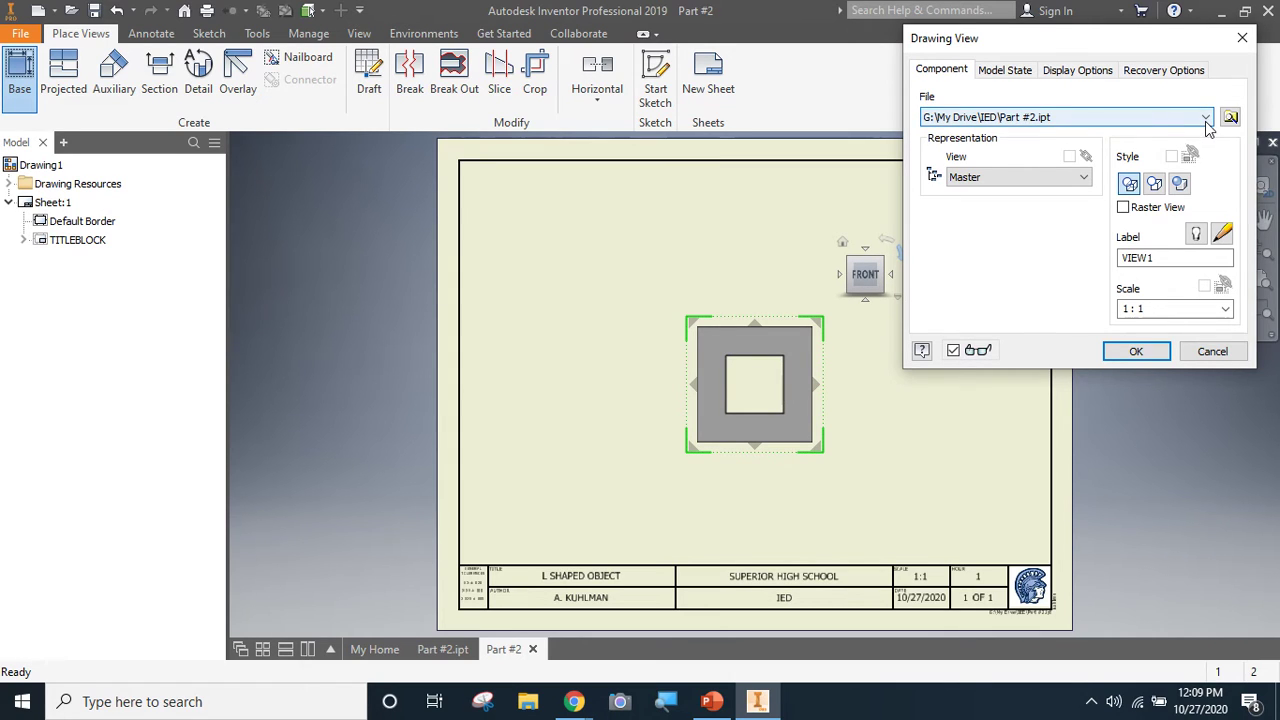
left_click(1207, 119)
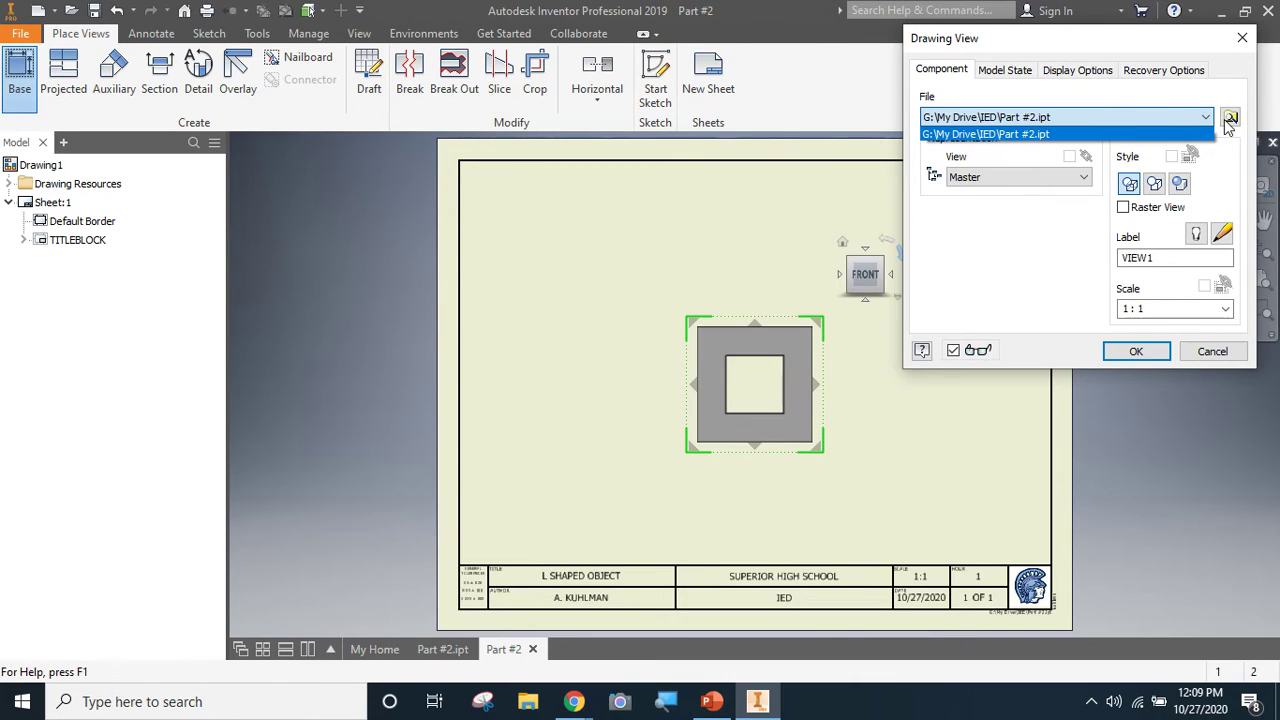
left_click(1229, 120)
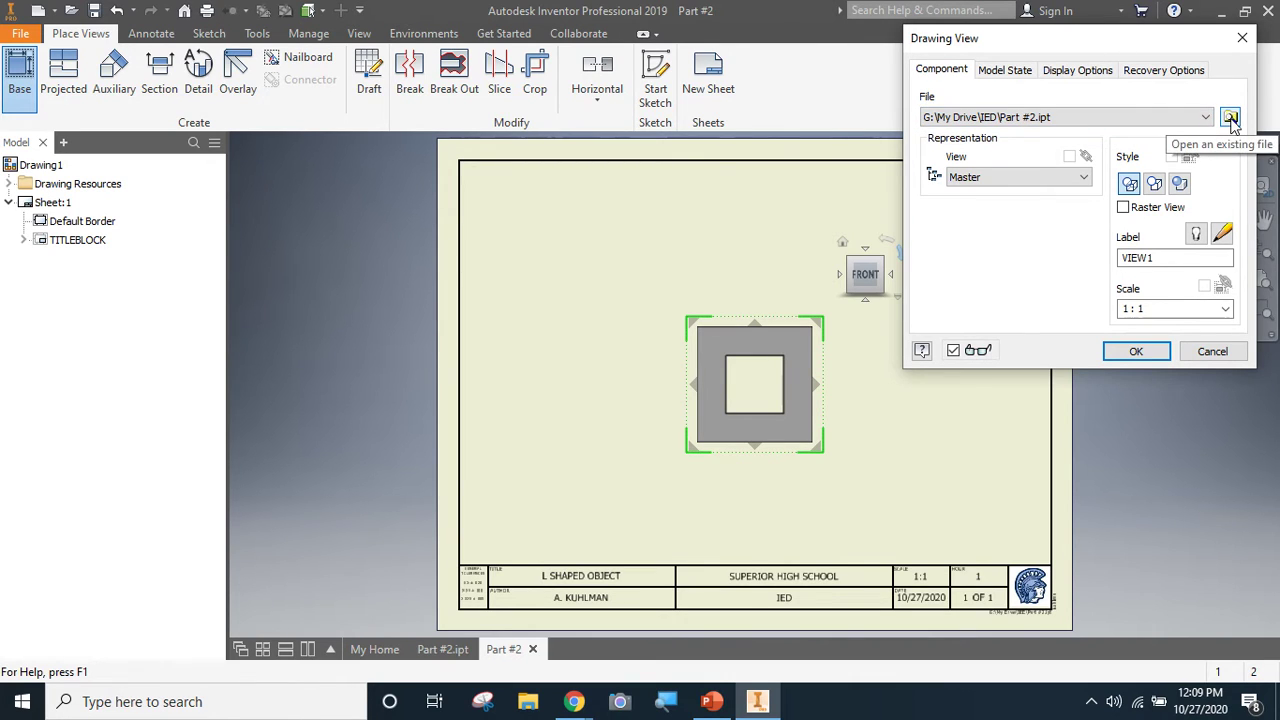
left_click(1230, 119)
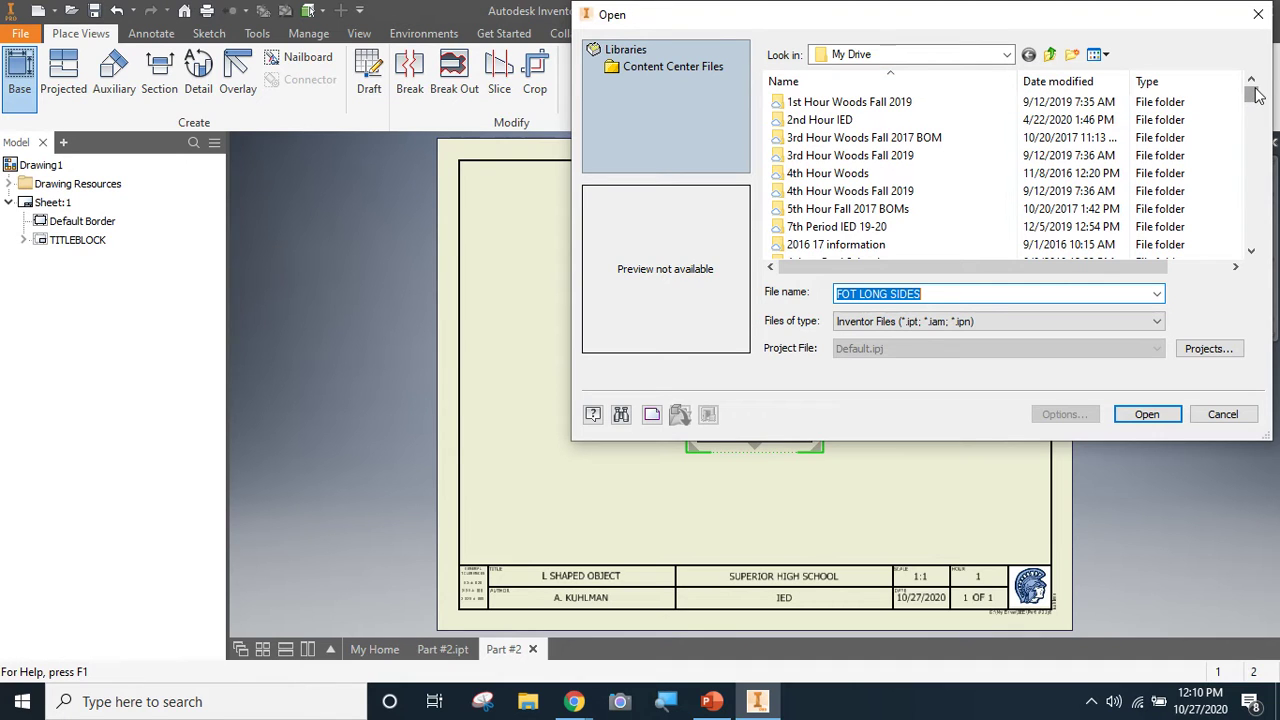
Choose the #1 Addative part from the IED folder as the base view model.
left_click_drag(1257, 94, 1252, 128)
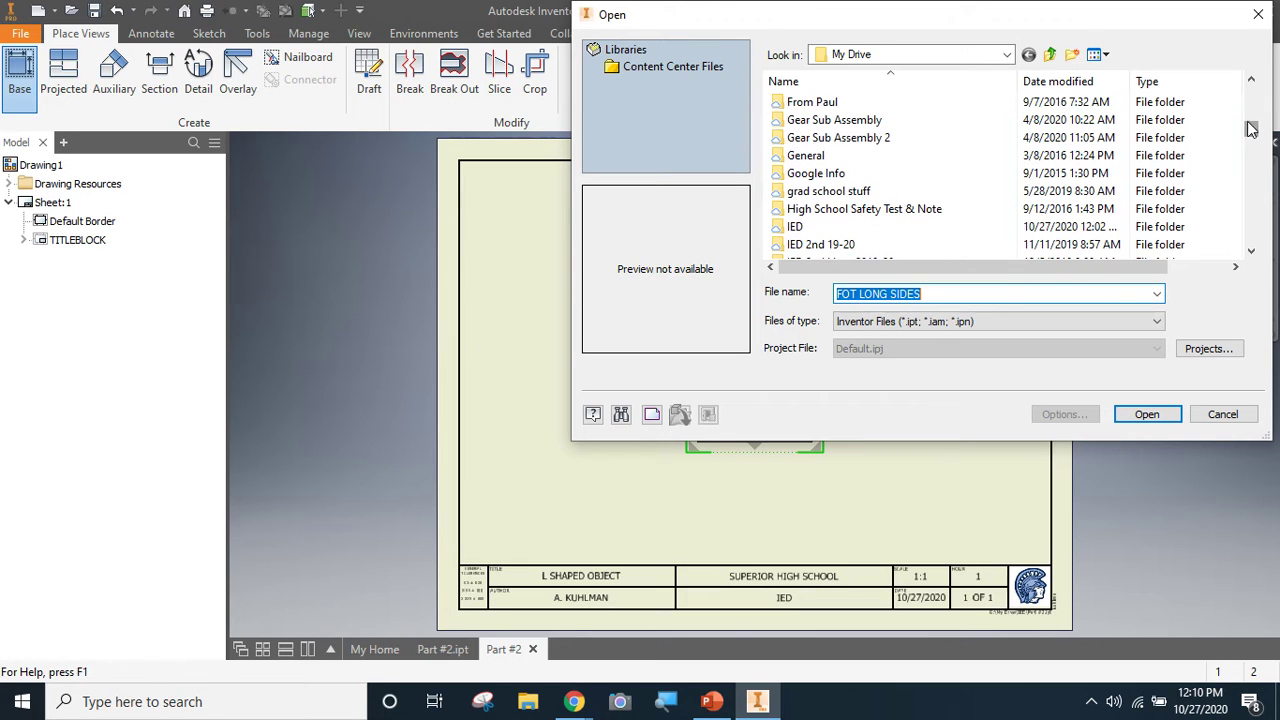
double_click(803, 236)
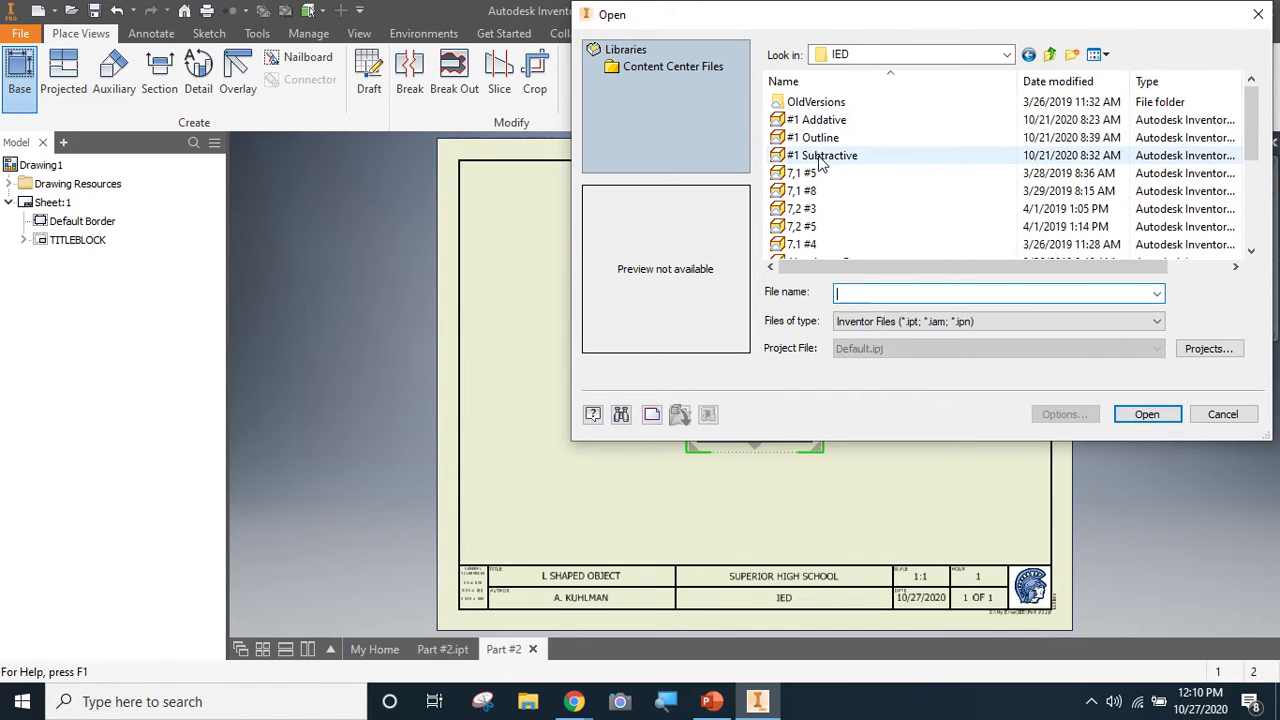
mouse_move(825, 130)
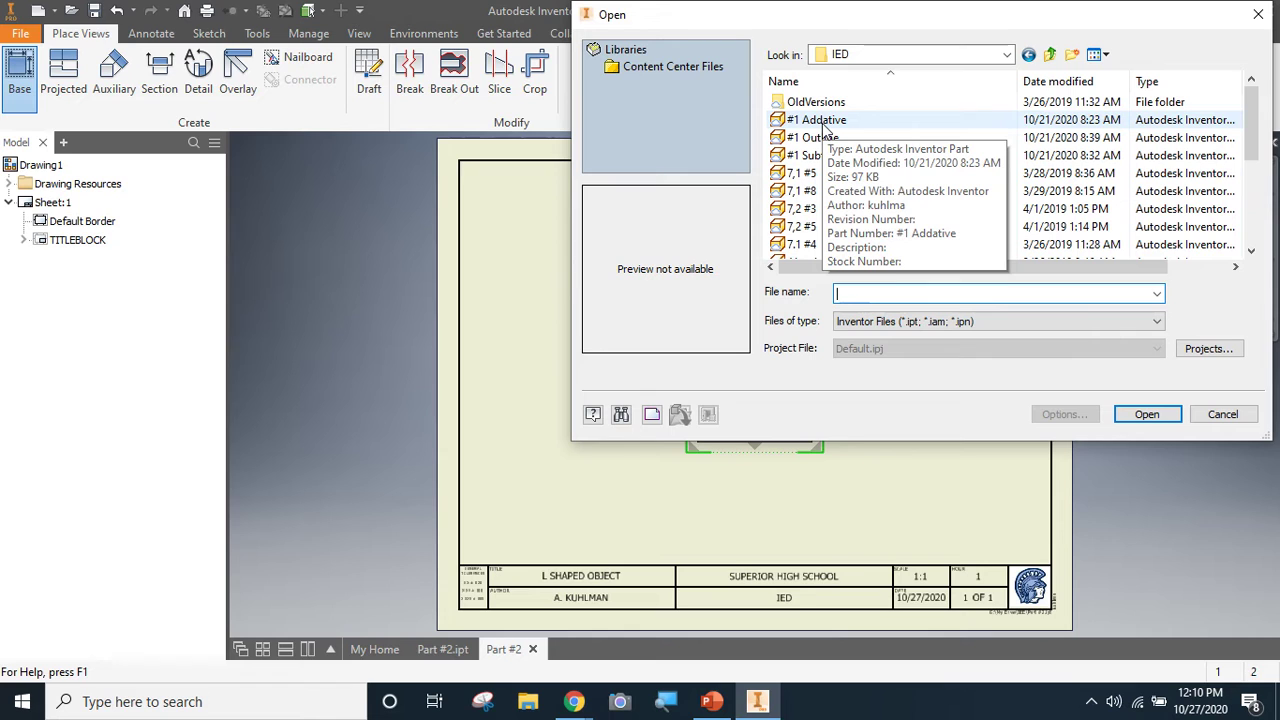
left_click(824, 121)
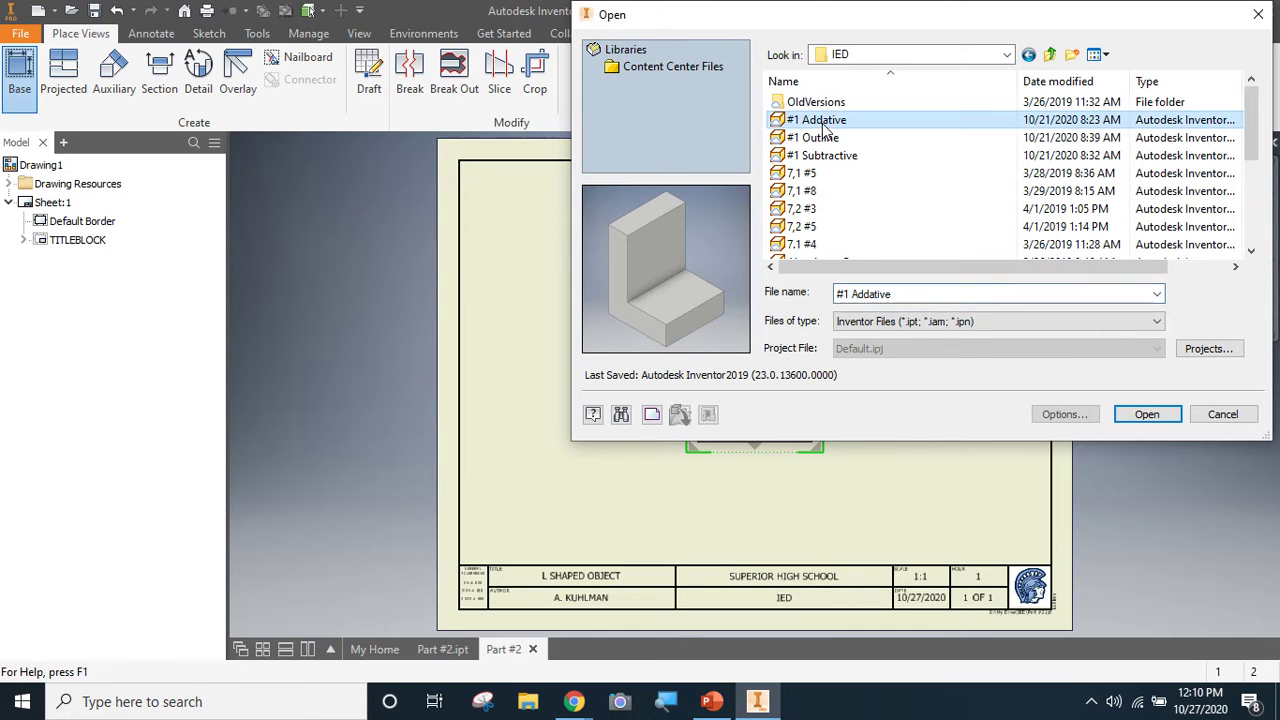
left_click(1148, 414)
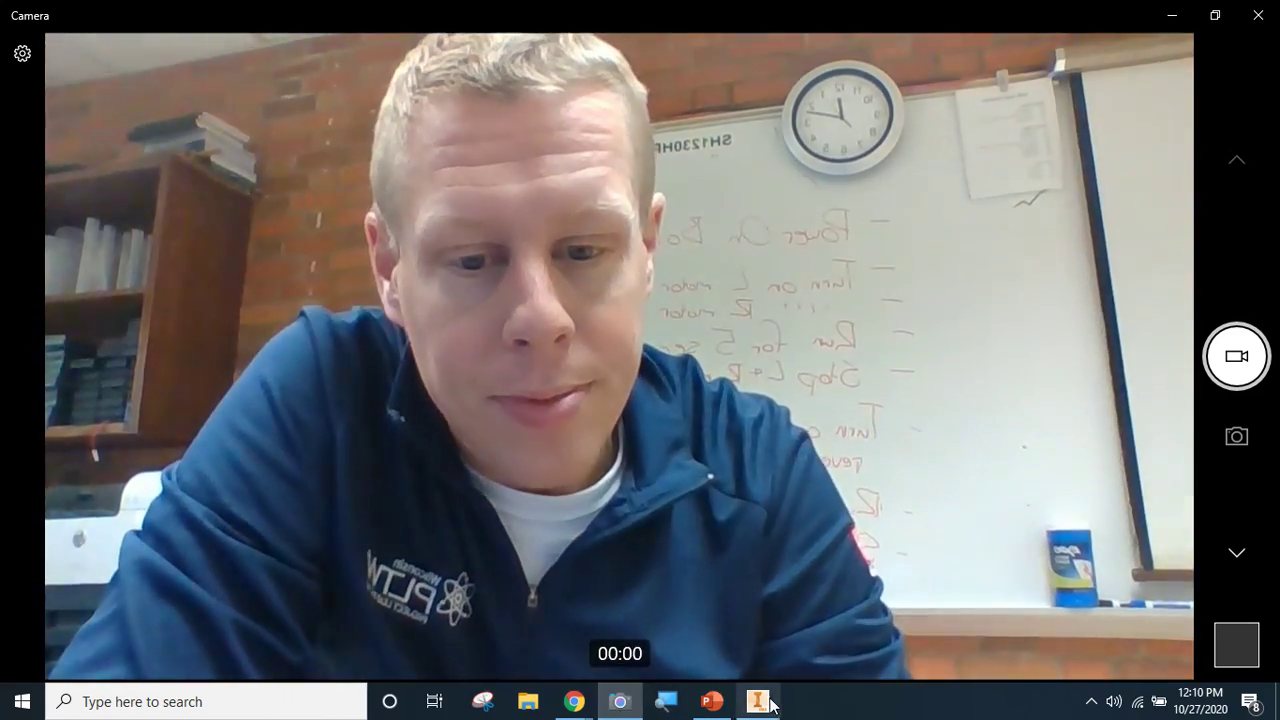
left_click(768, 704)
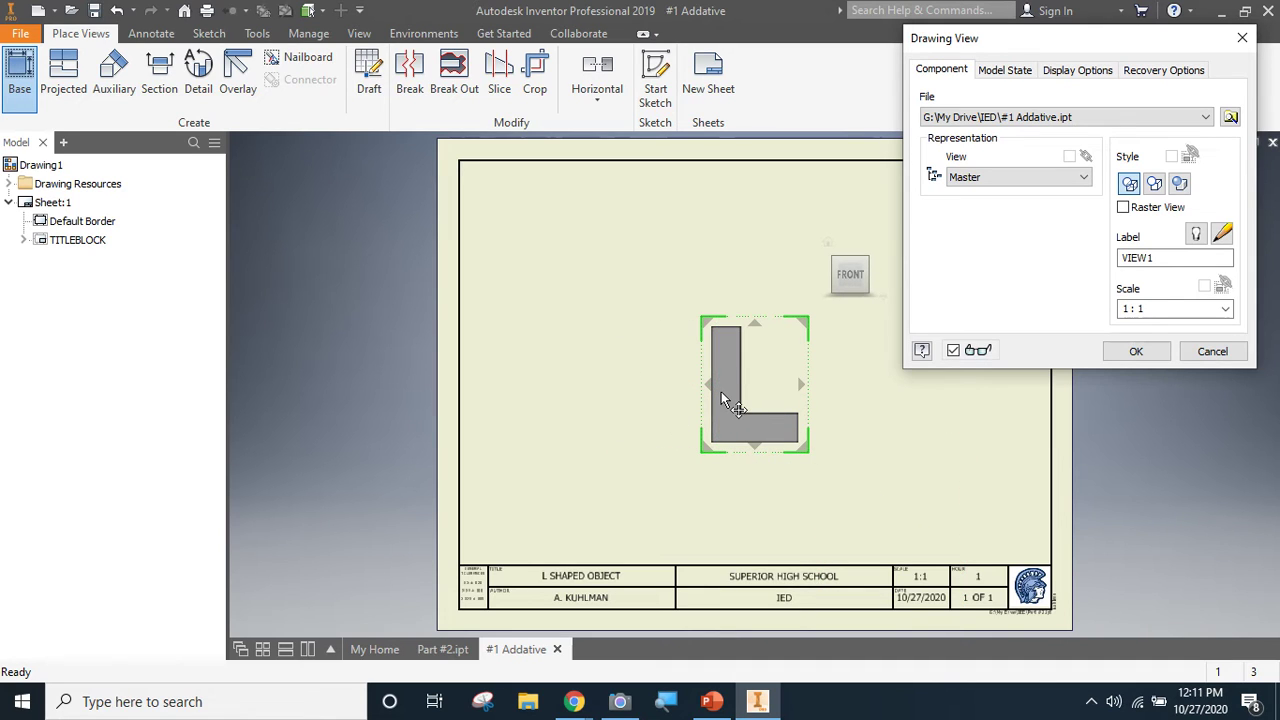
Cycle the base view through ViewCube orientations and settle on the FRONT L-shaped profile.
mouse_move(870, 280)
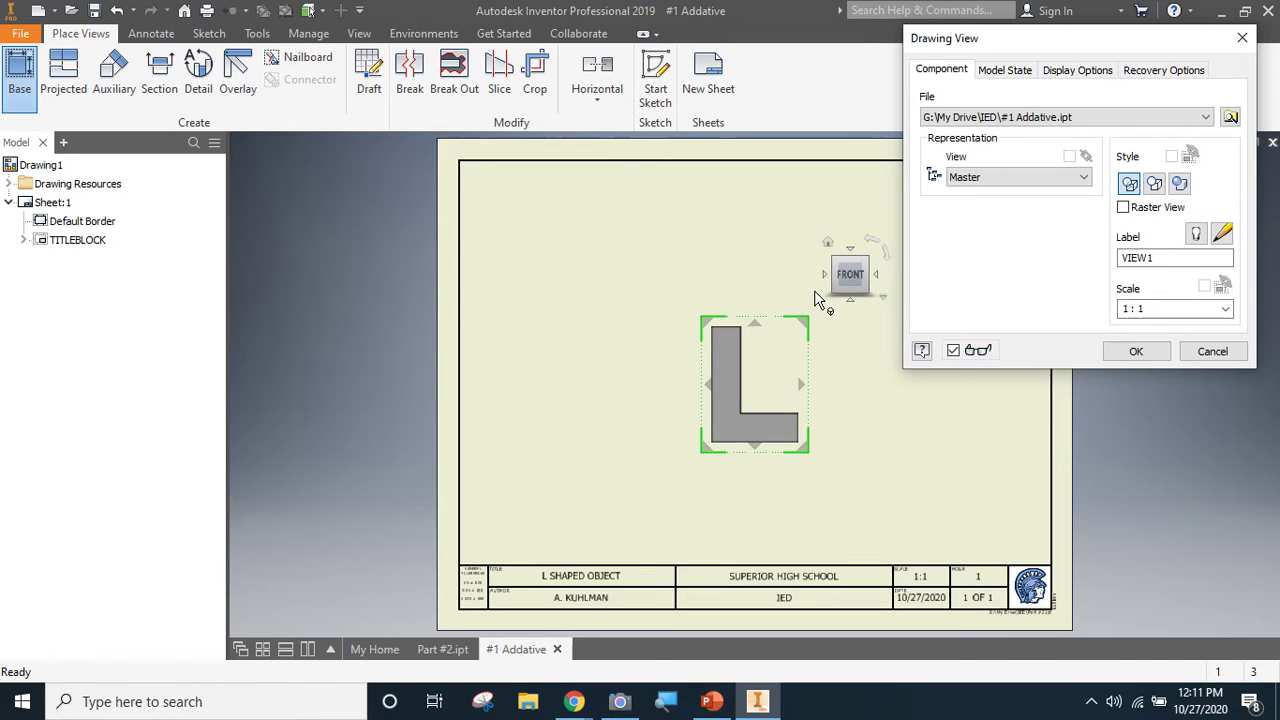
left_click(878, 278)
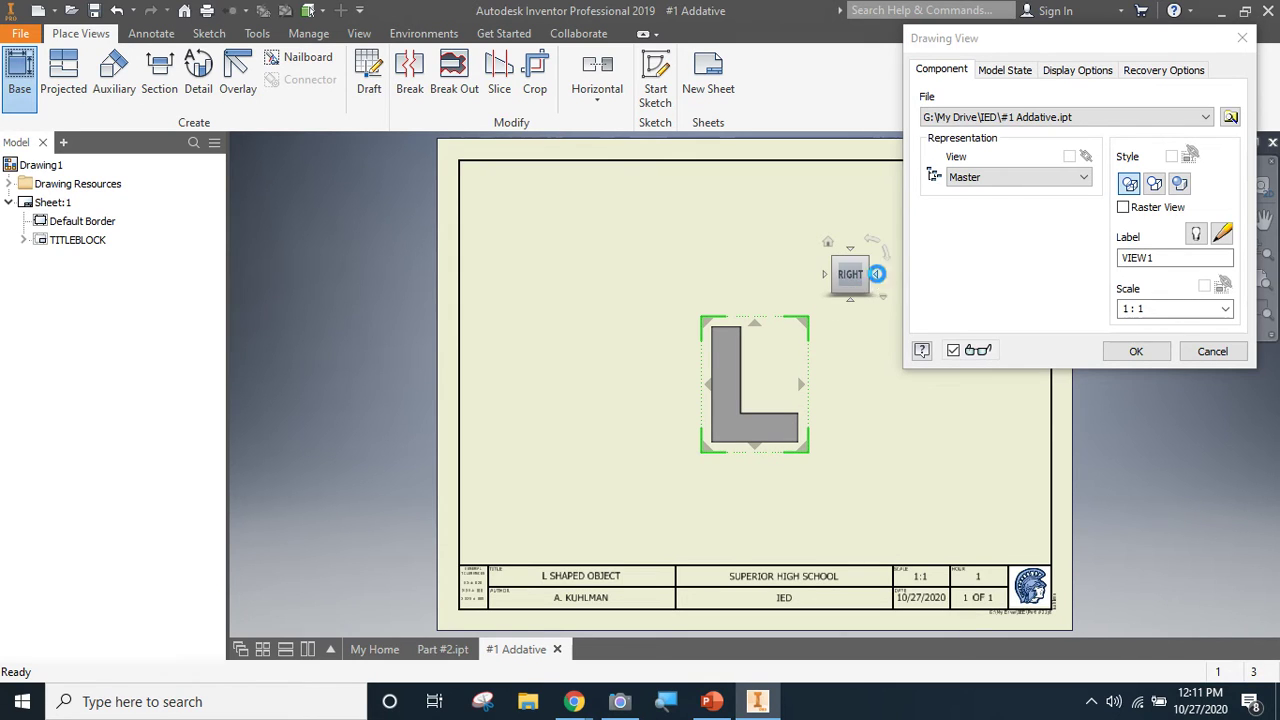
left_click(877, 278)
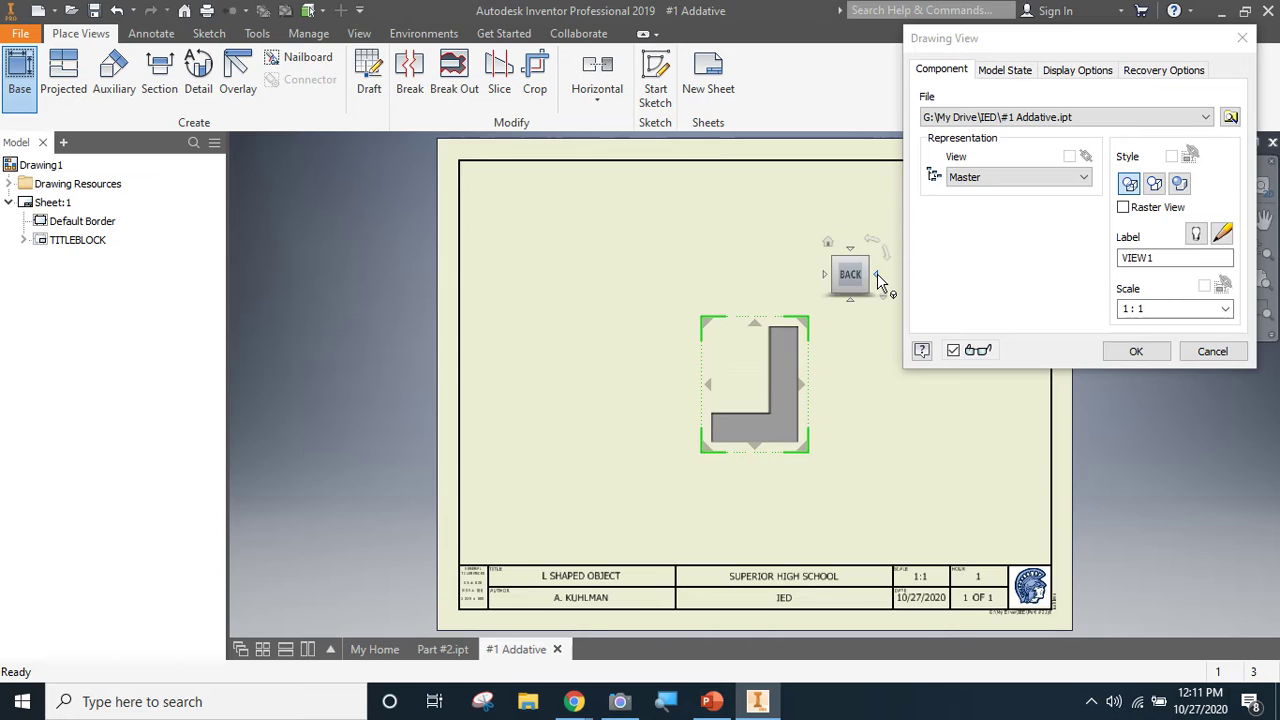
left_click(877, 278)
left_click(877, 278)
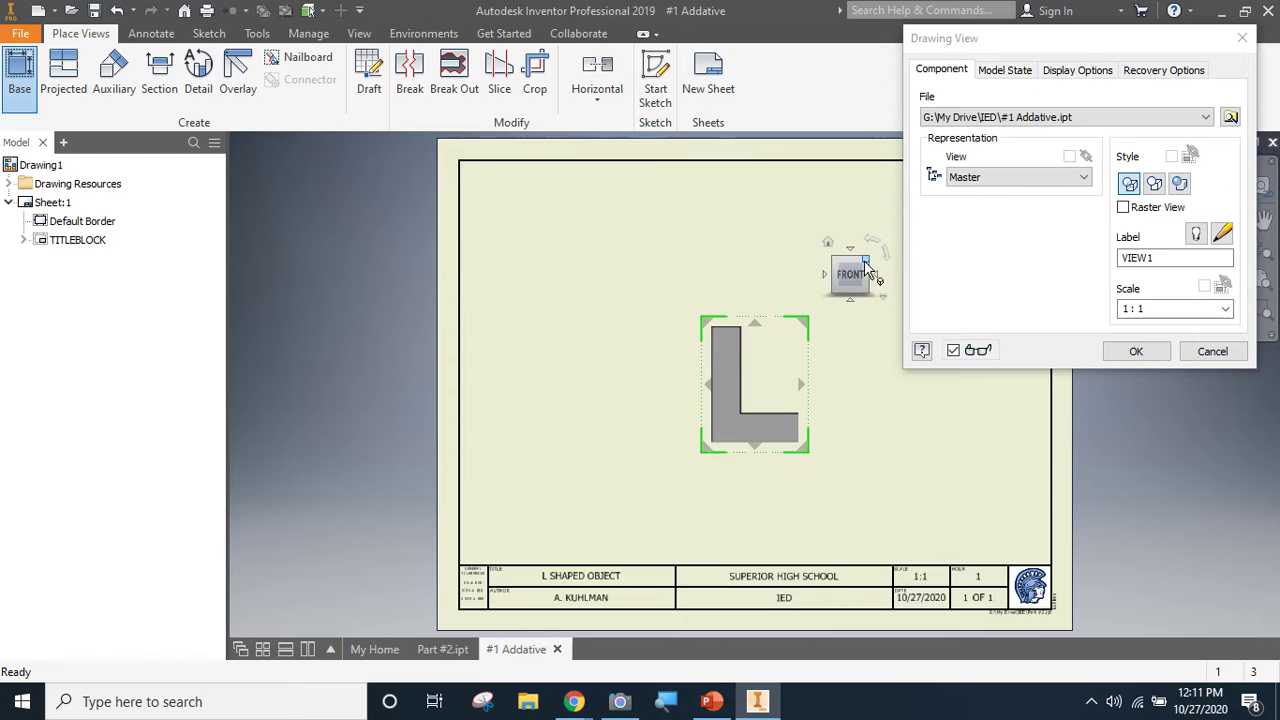
left_click(851, 258)
left_click(851, 249)
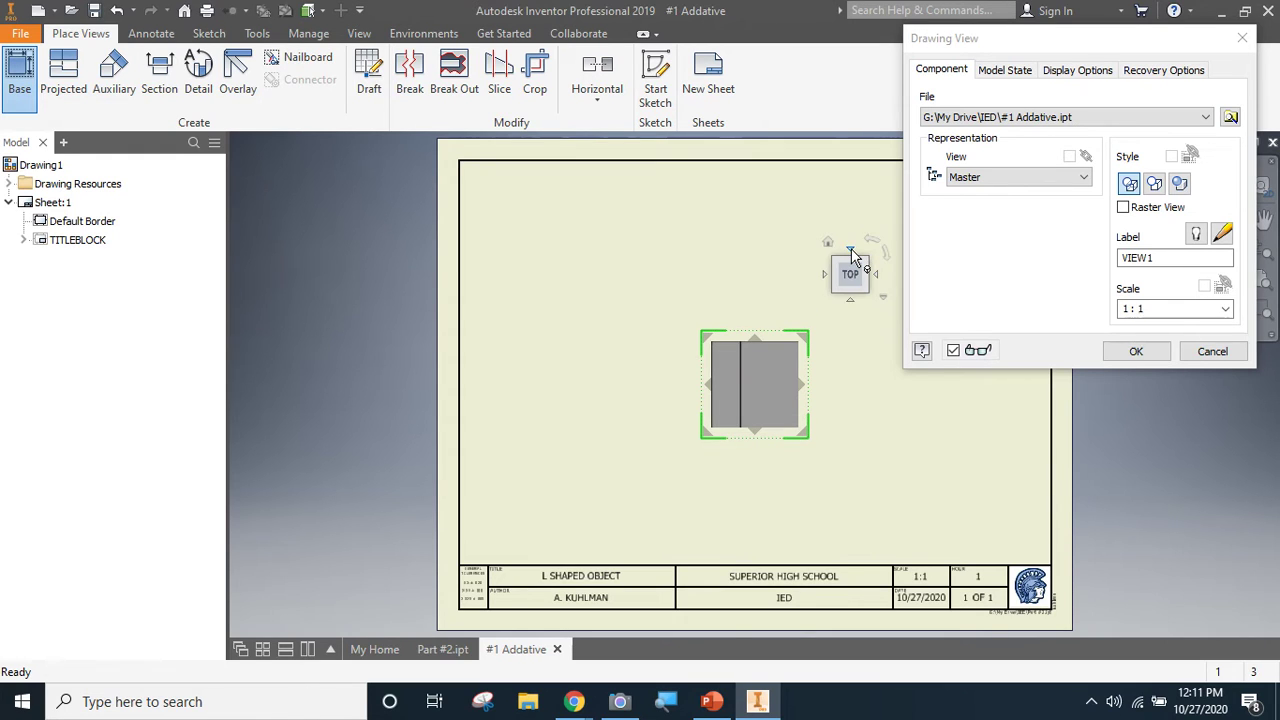
left_click(851, 249)
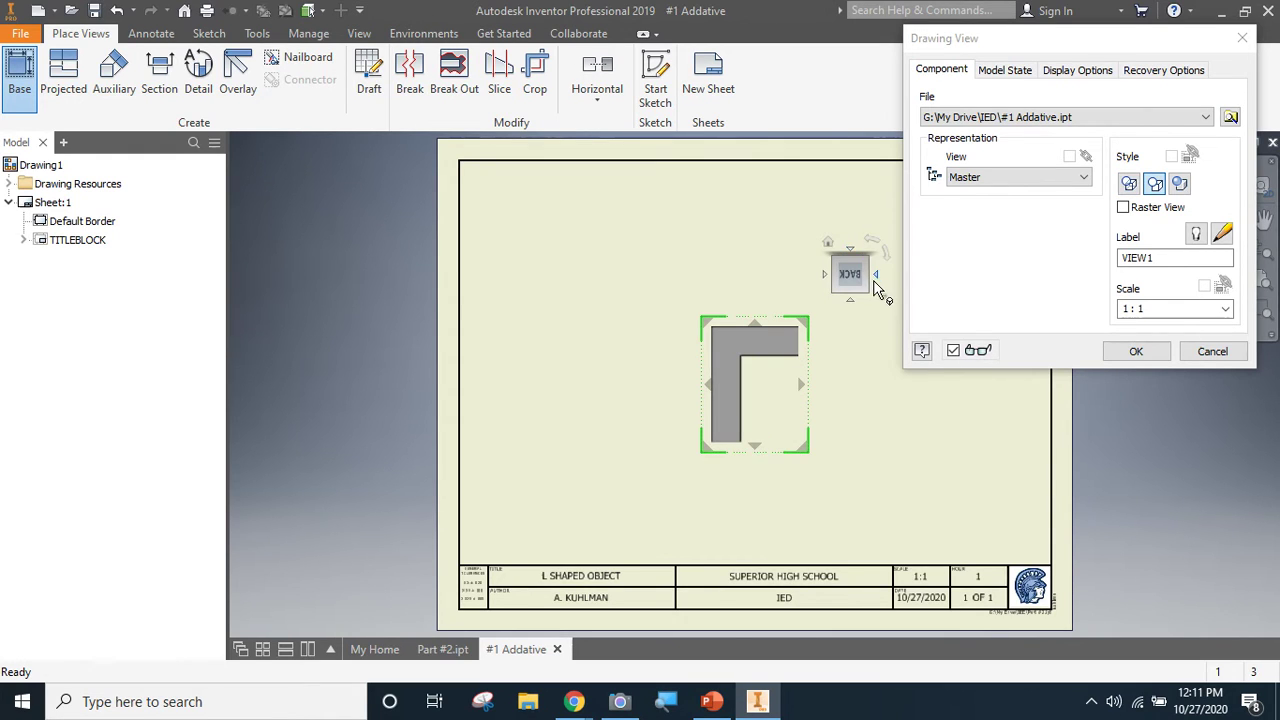
left_click(877, 276)
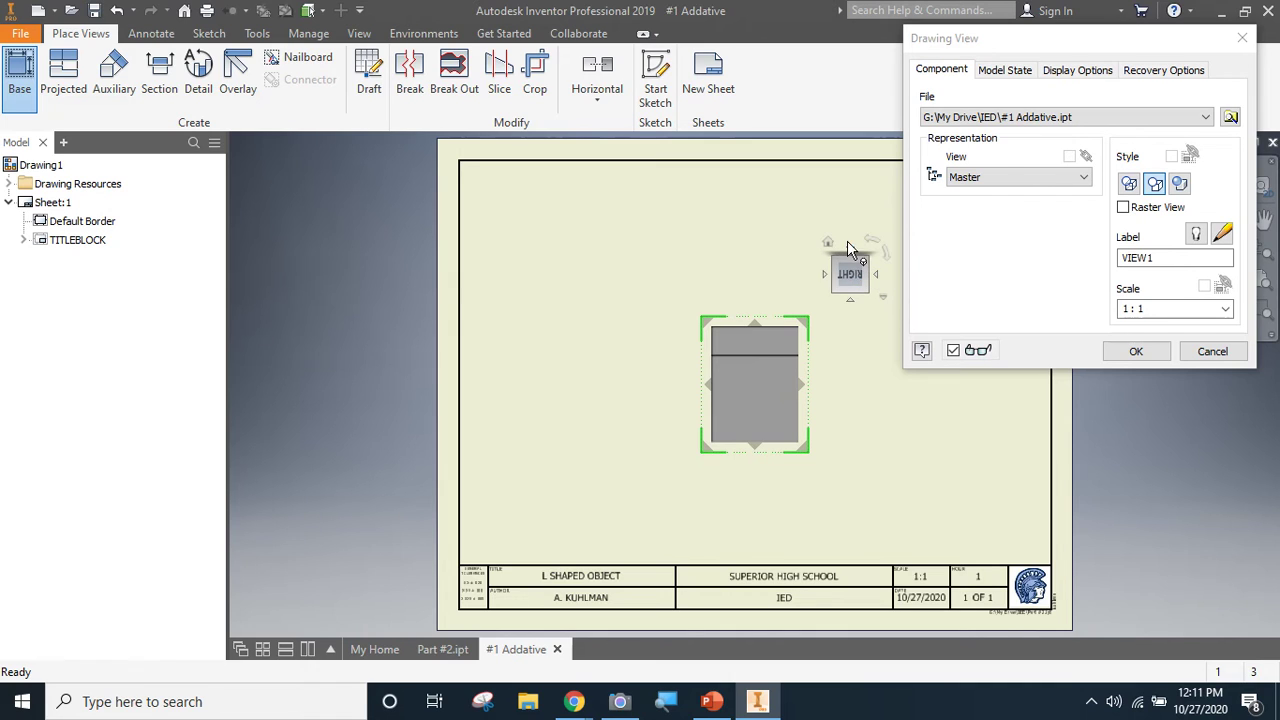
left_click(850, 250)
left_click(850, 251)
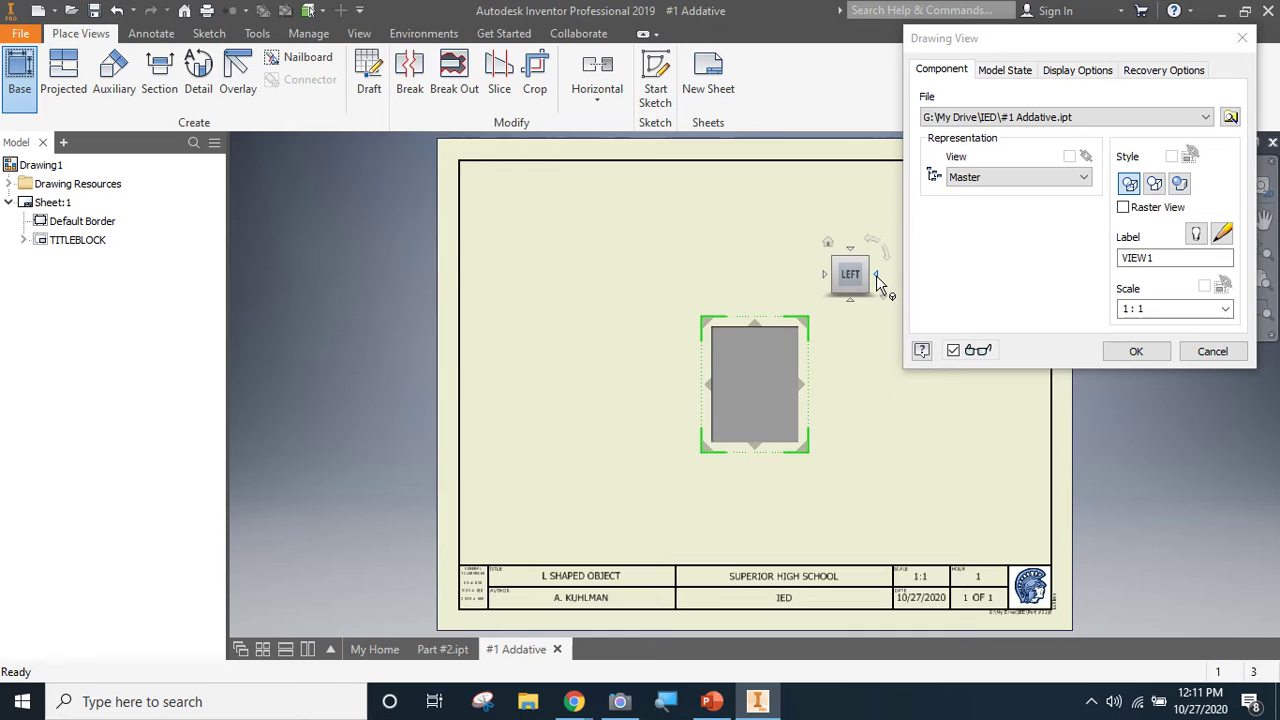
left_click(876, 274)
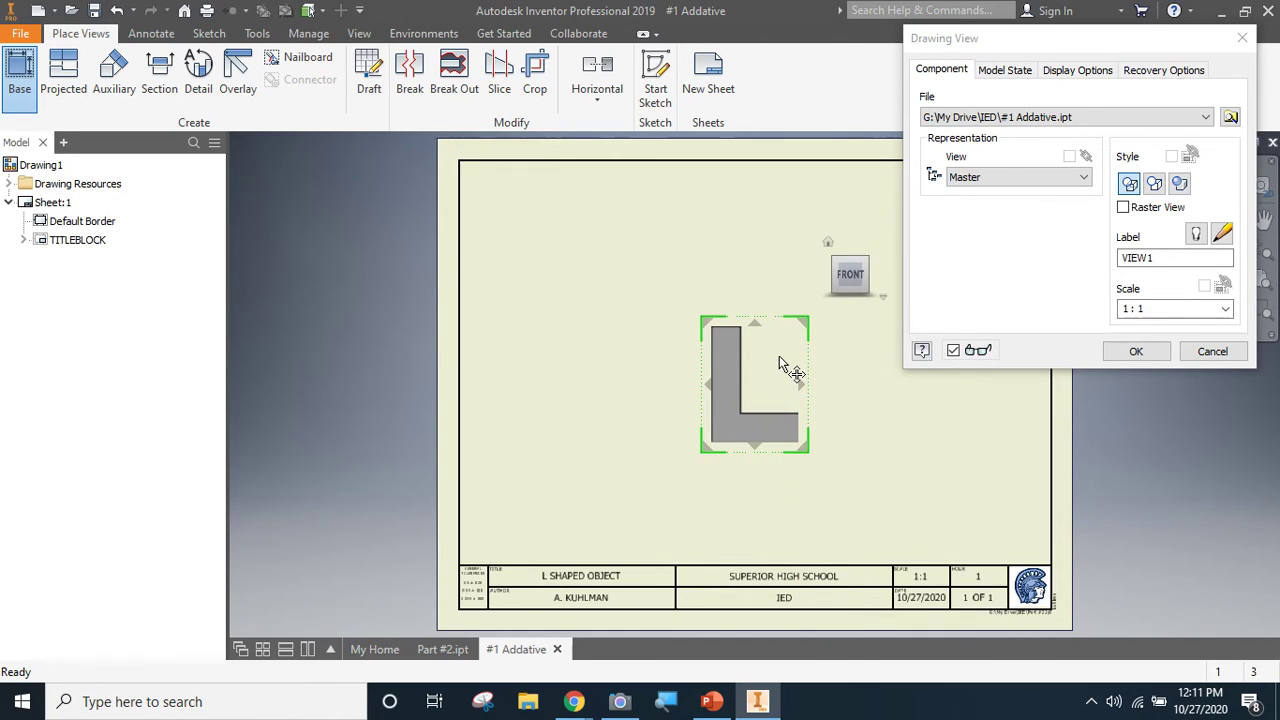
Place the front view lower left, with top, right side and isometric projected views.
left_click_drag(779, 356, 577, 433)
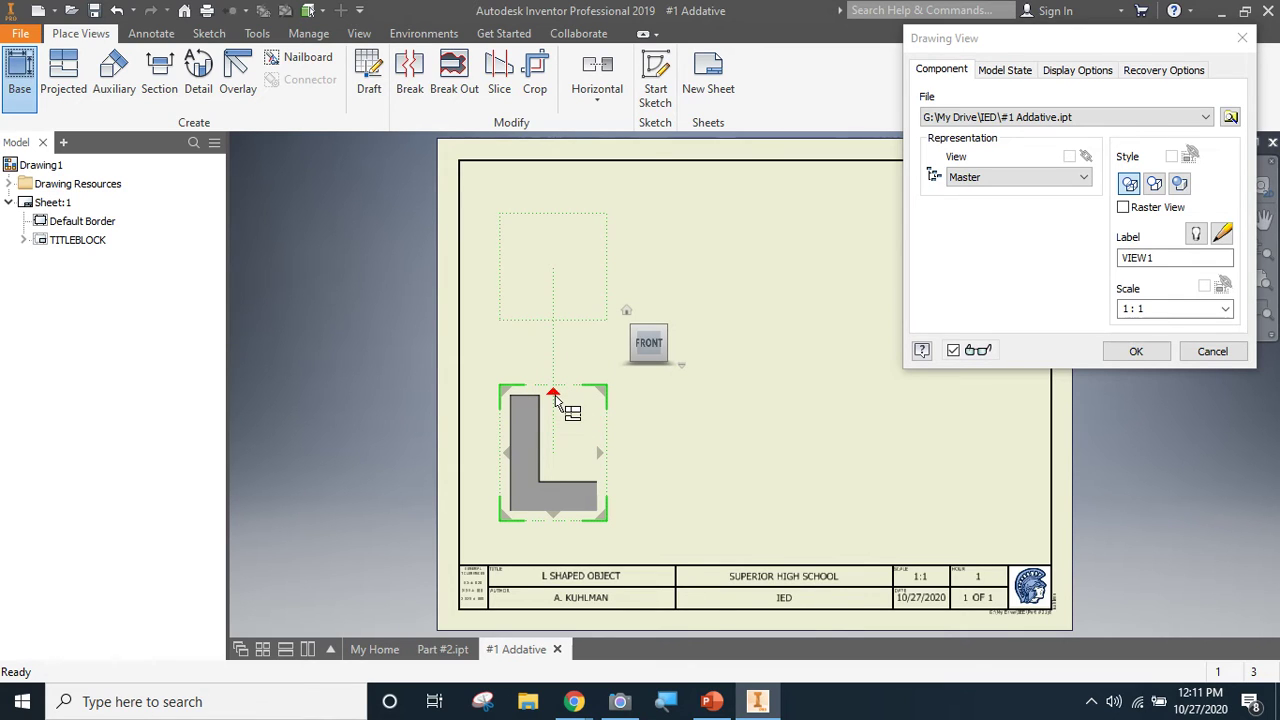
left_click(556, 398)
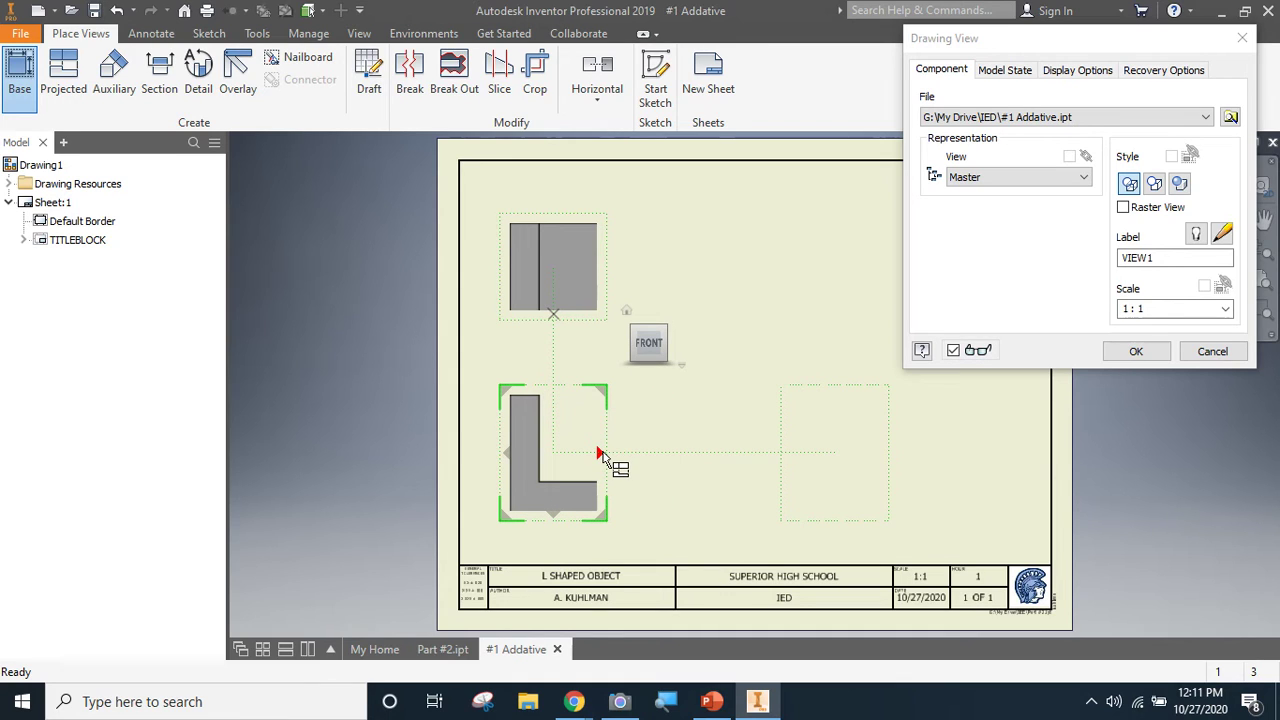
left_click(598, 455)
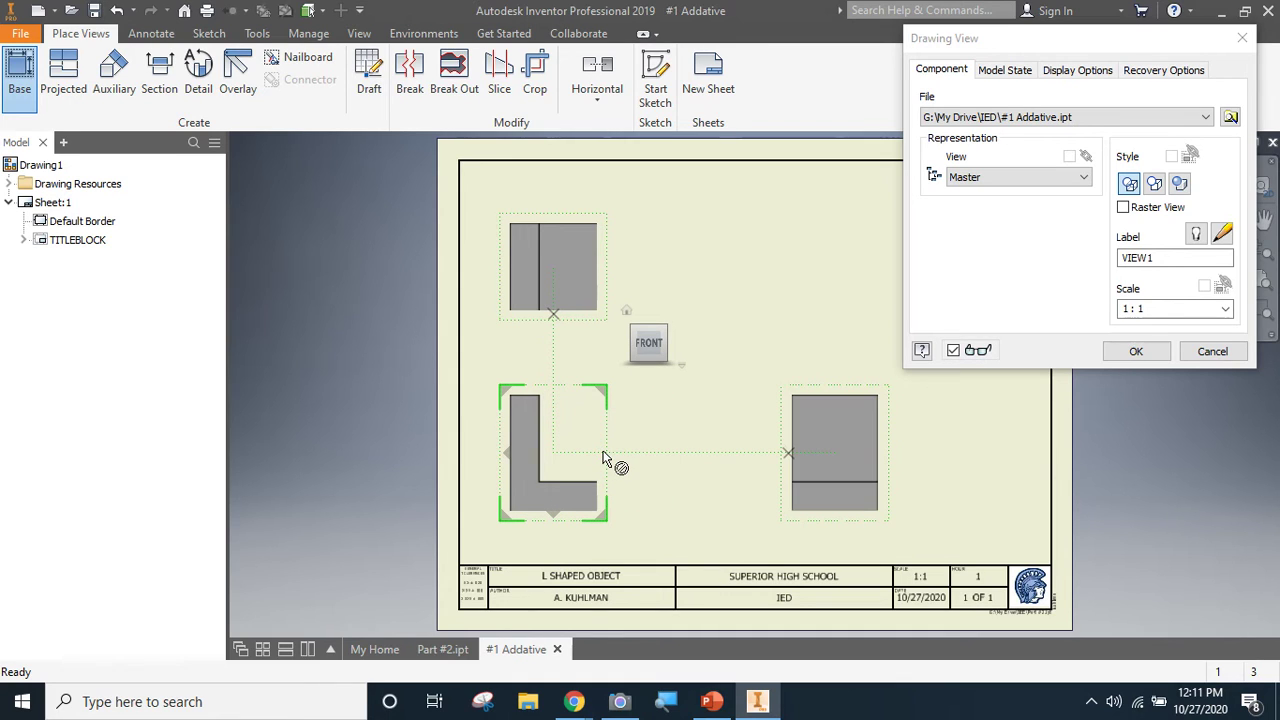
left_click(603, 396)
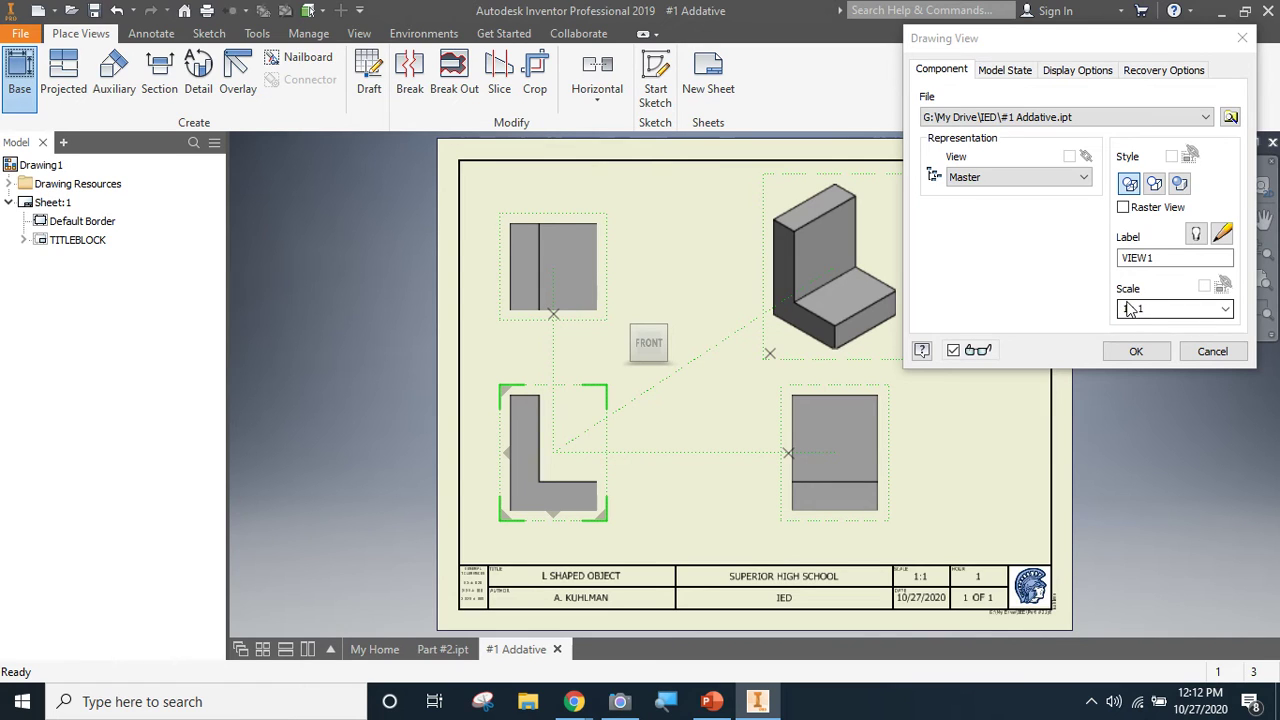
left_click(1131, 353)
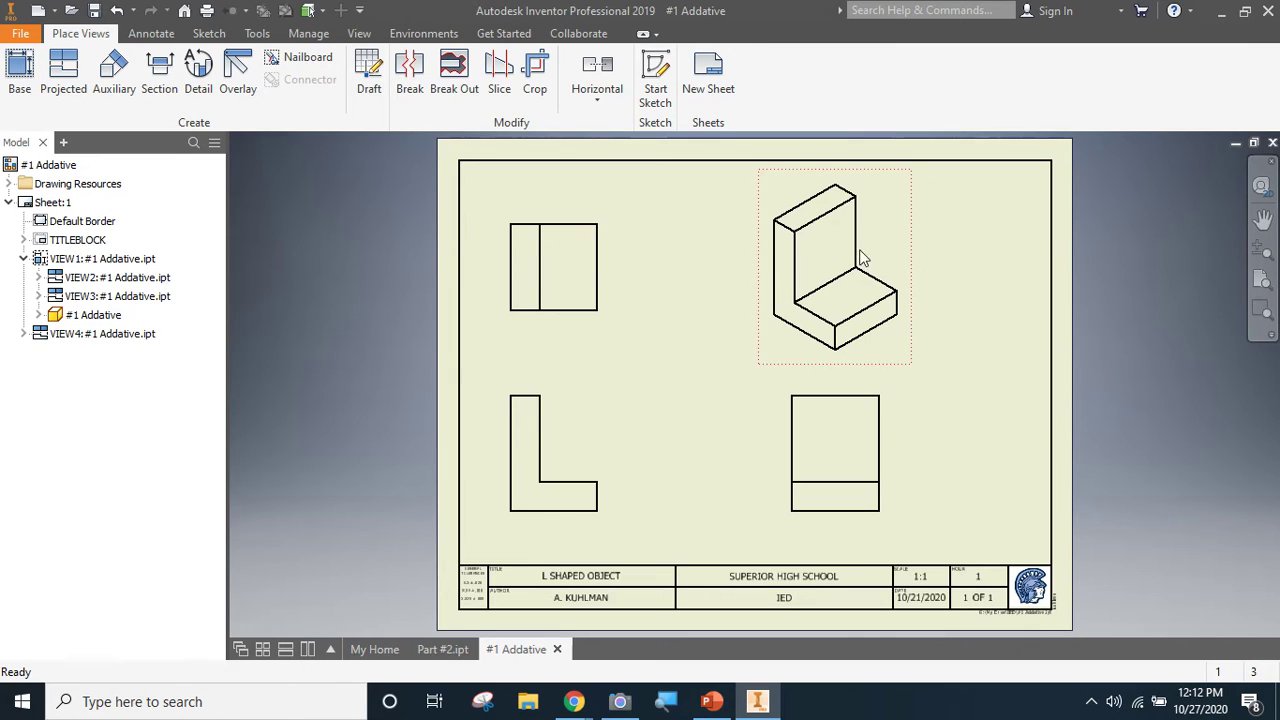
Save the drawing as ISOMETRIC SHAPES.idw in the IED folder.
left_click(93, 11)
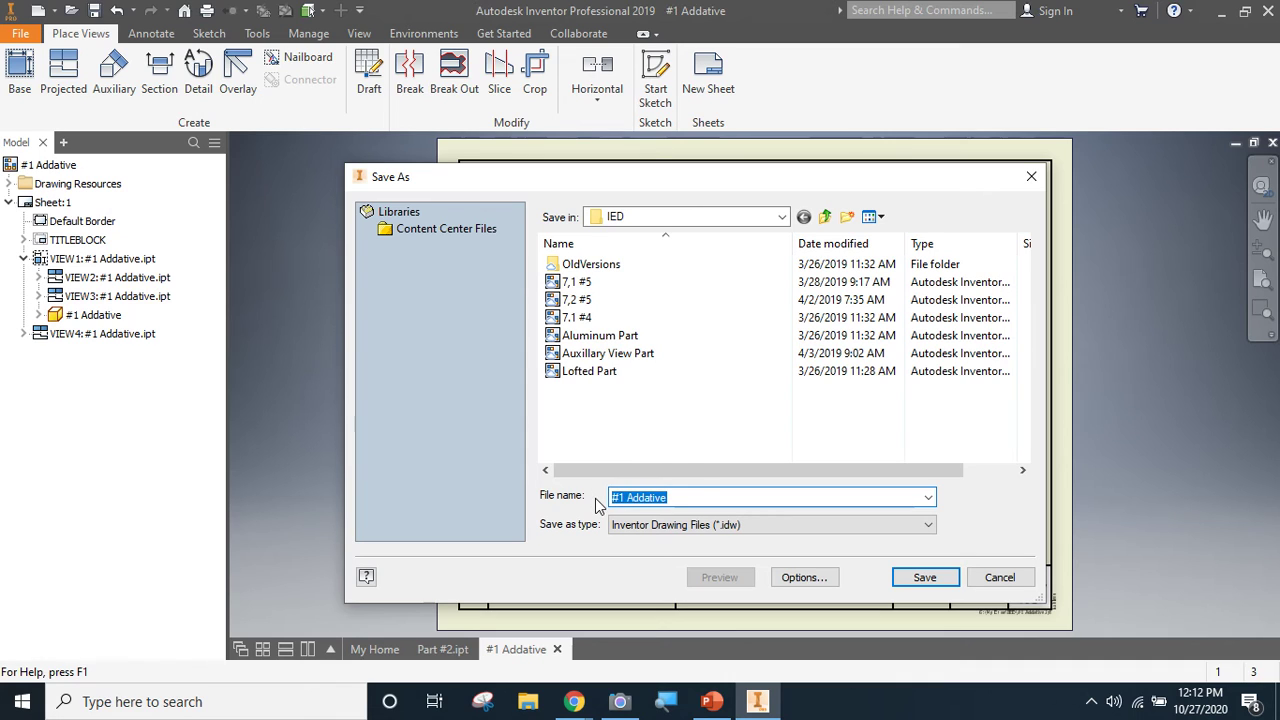
type("I")
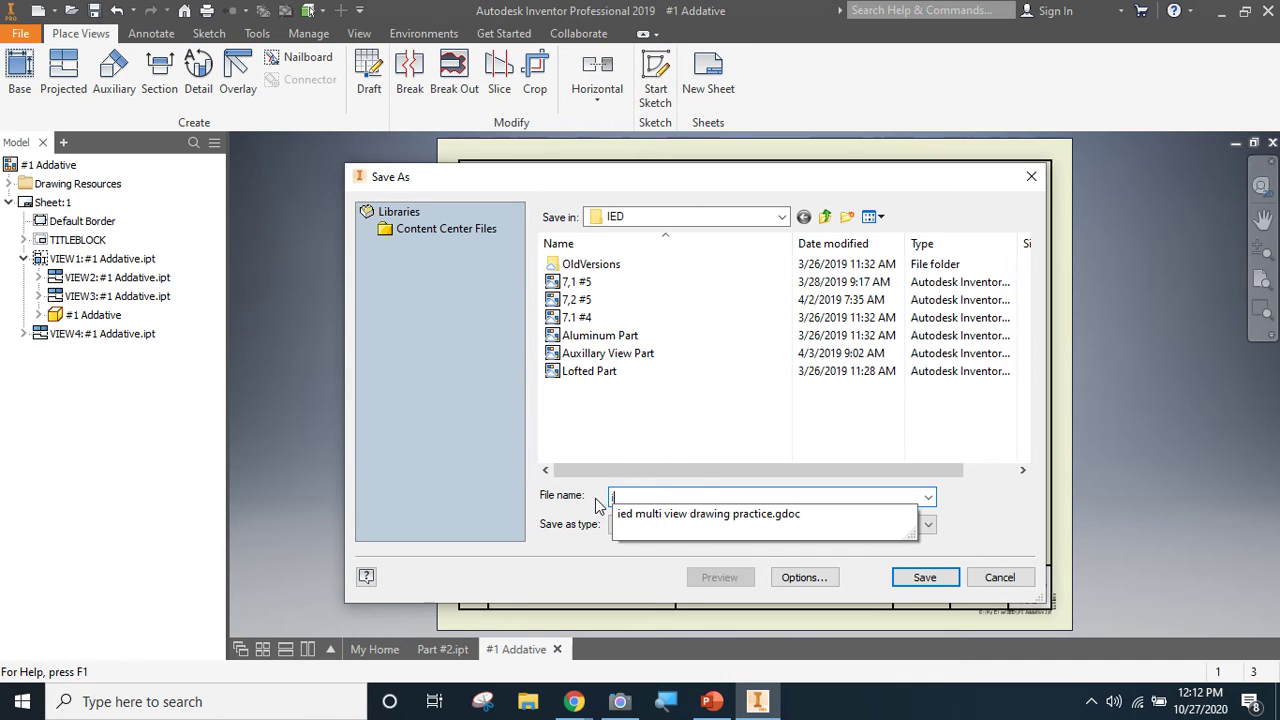
type("SOM")
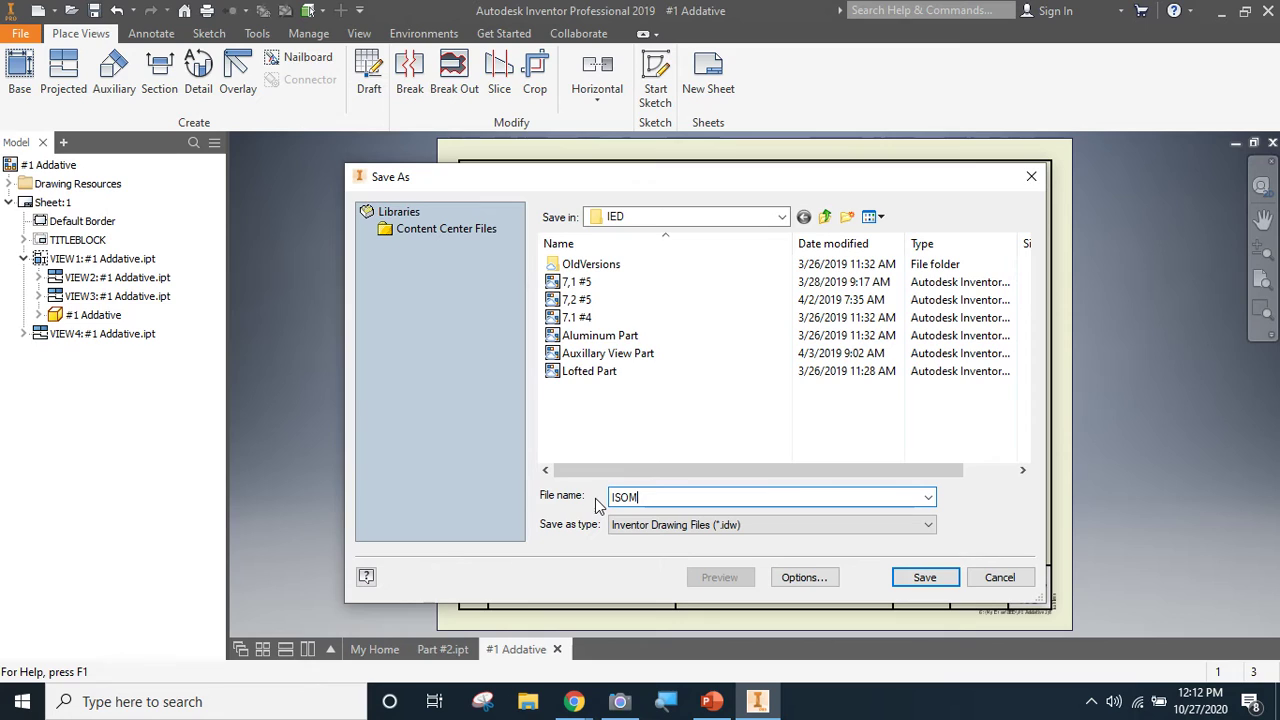
type("ETHRIC SHAPES")
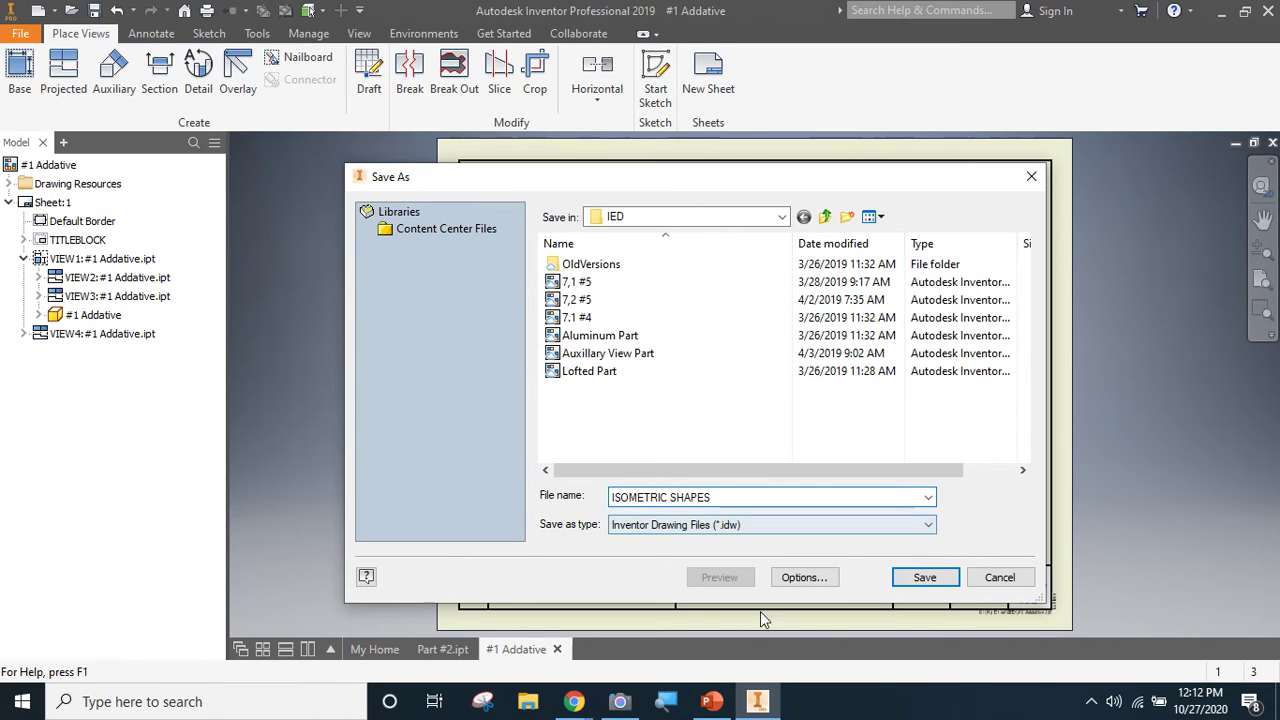
left_click(918, 595)
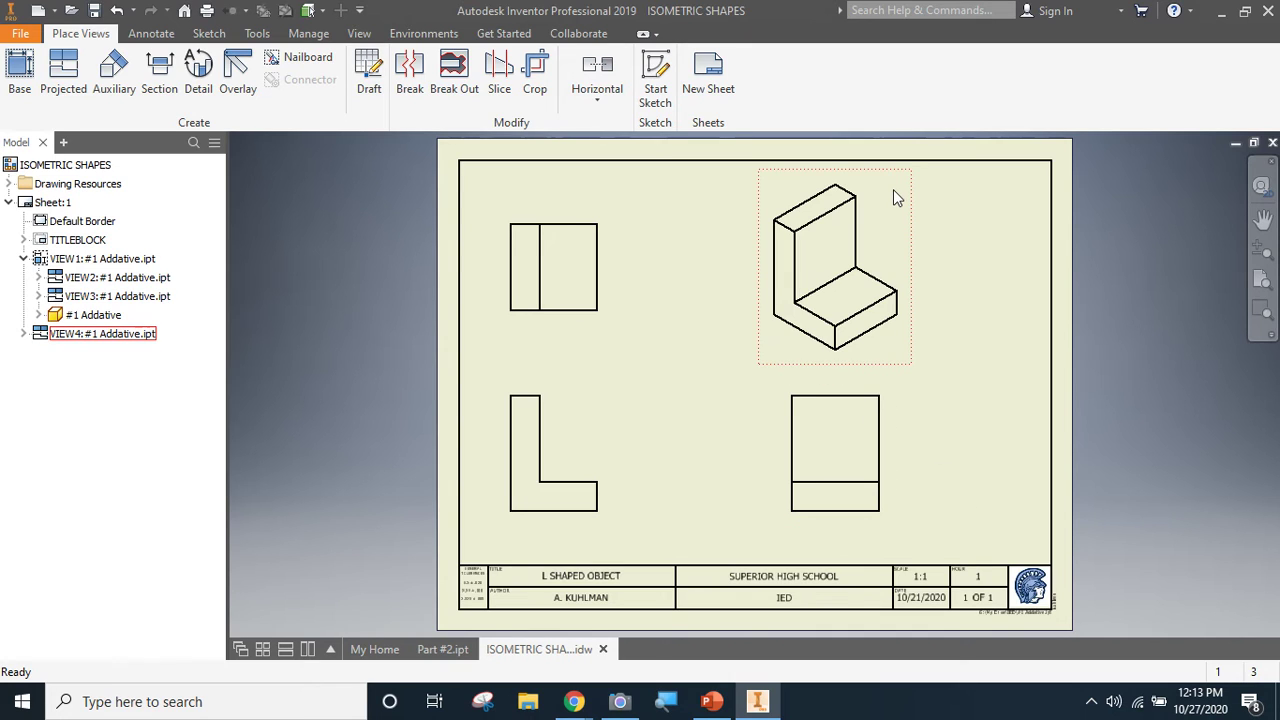
Switch the isometric view to Shaded style and save the drawing.
left_click(776, 309)
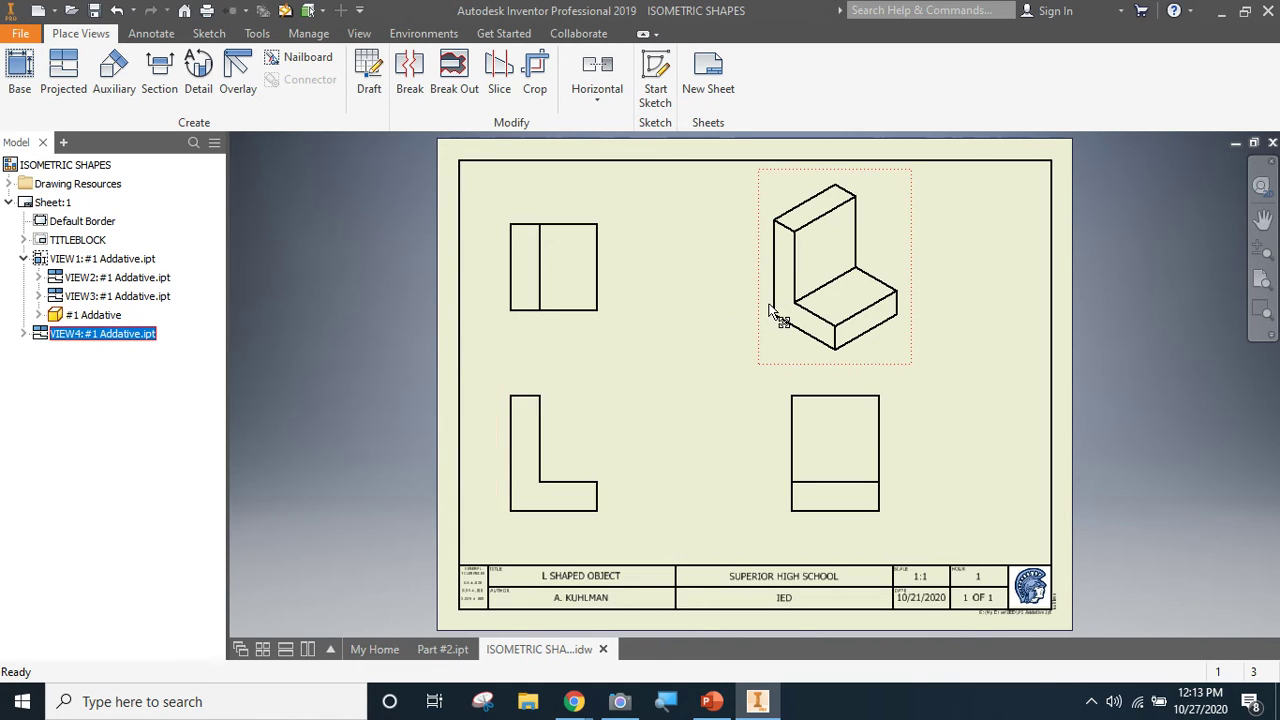
double_click(771, 310)
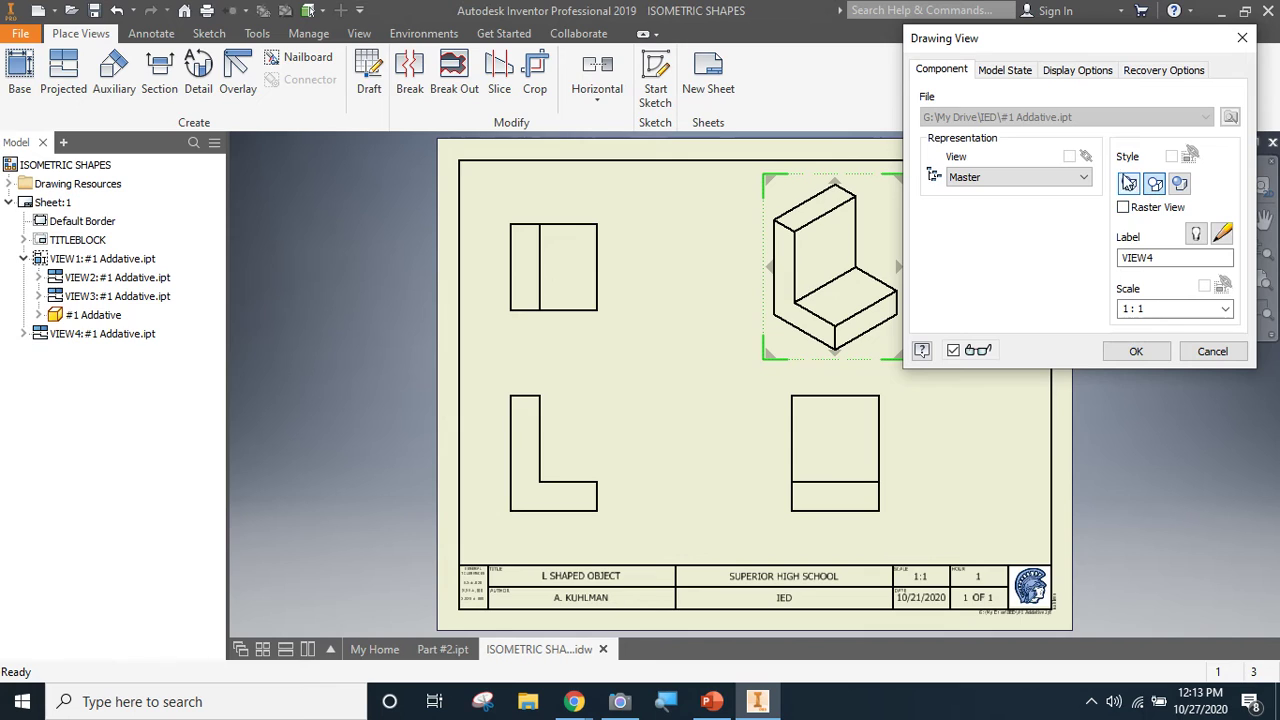
left_click(1185, 186)
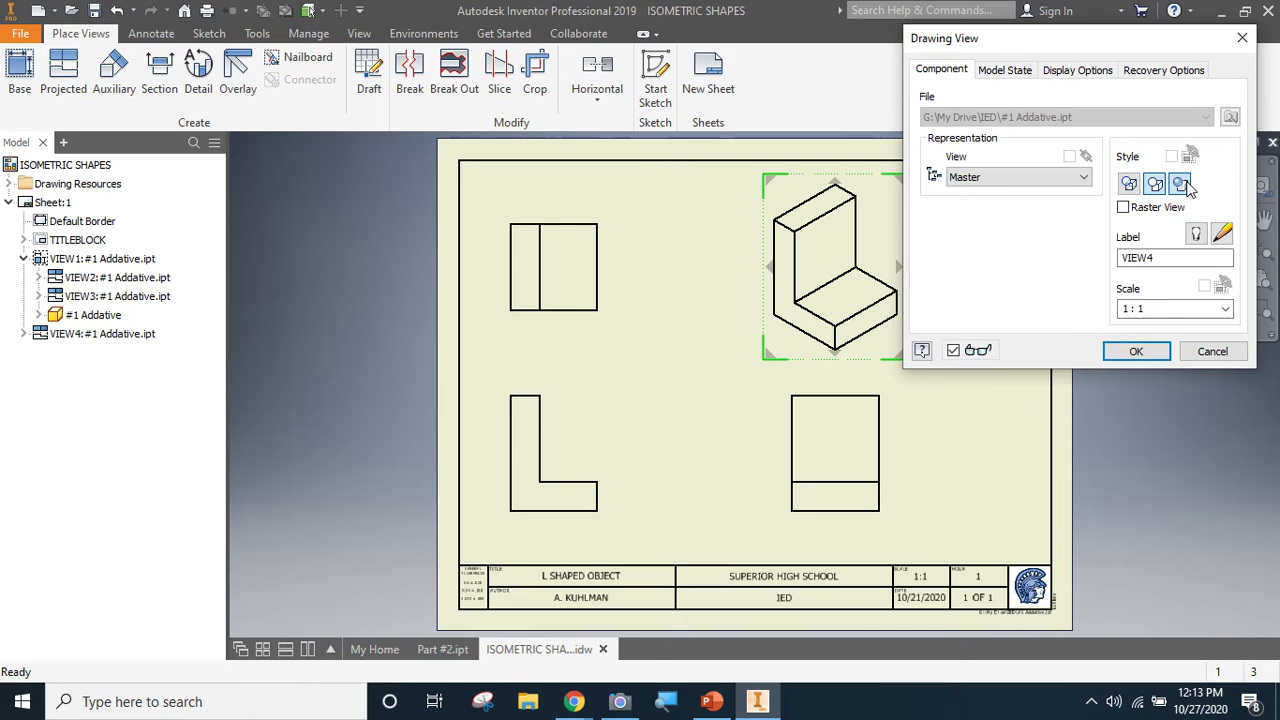
left_click(1124, 352)
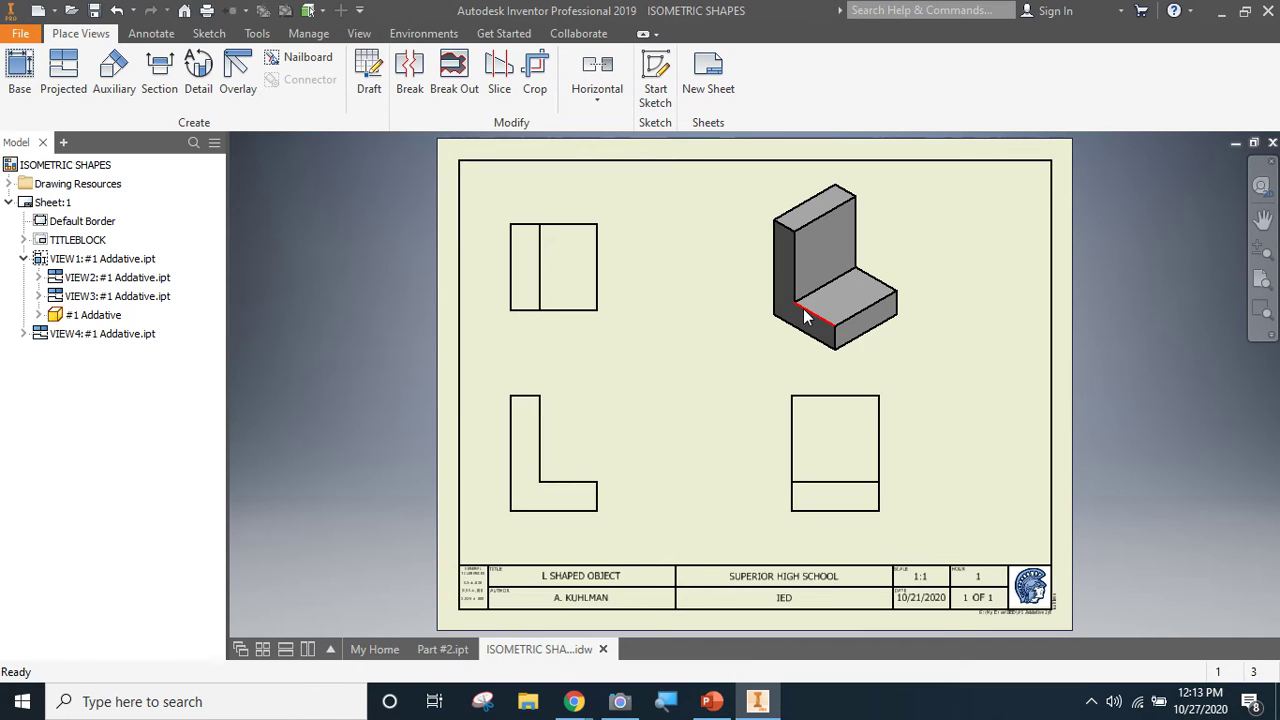
left_click(92, 11)
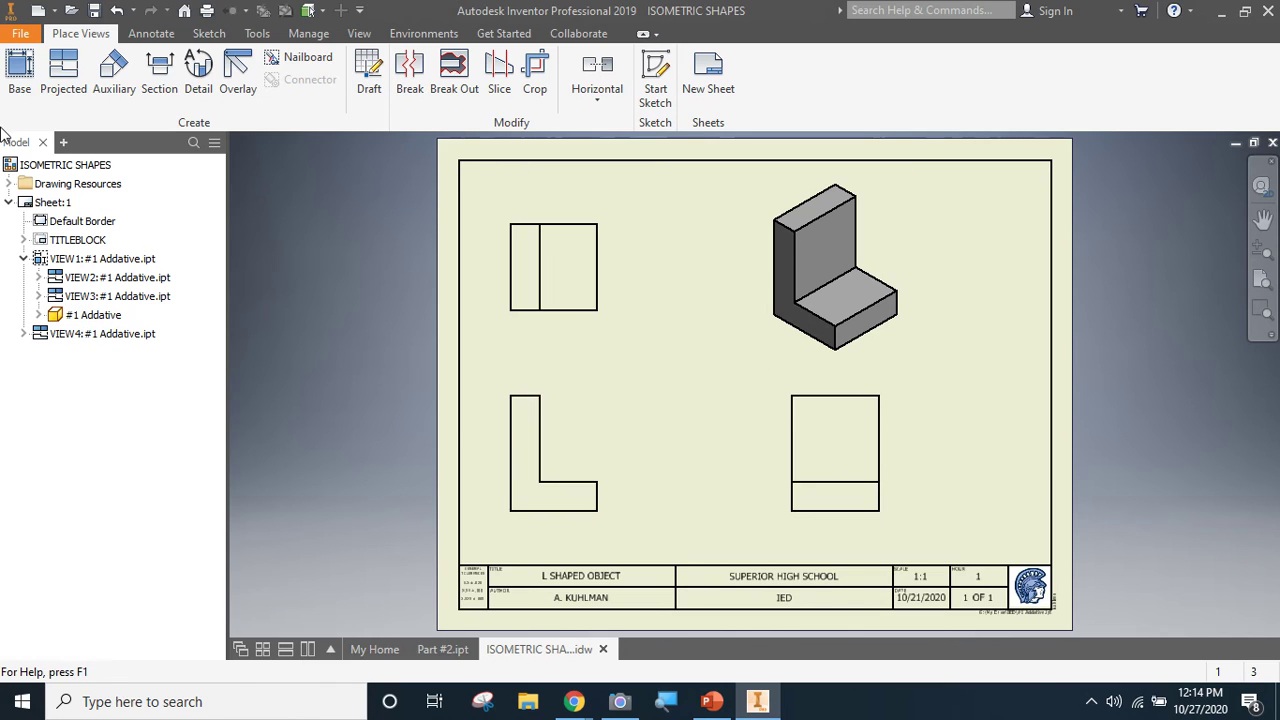
Add a second sheet and enter class IED and the student's name in its title block prompts.
left_click(709, 80)
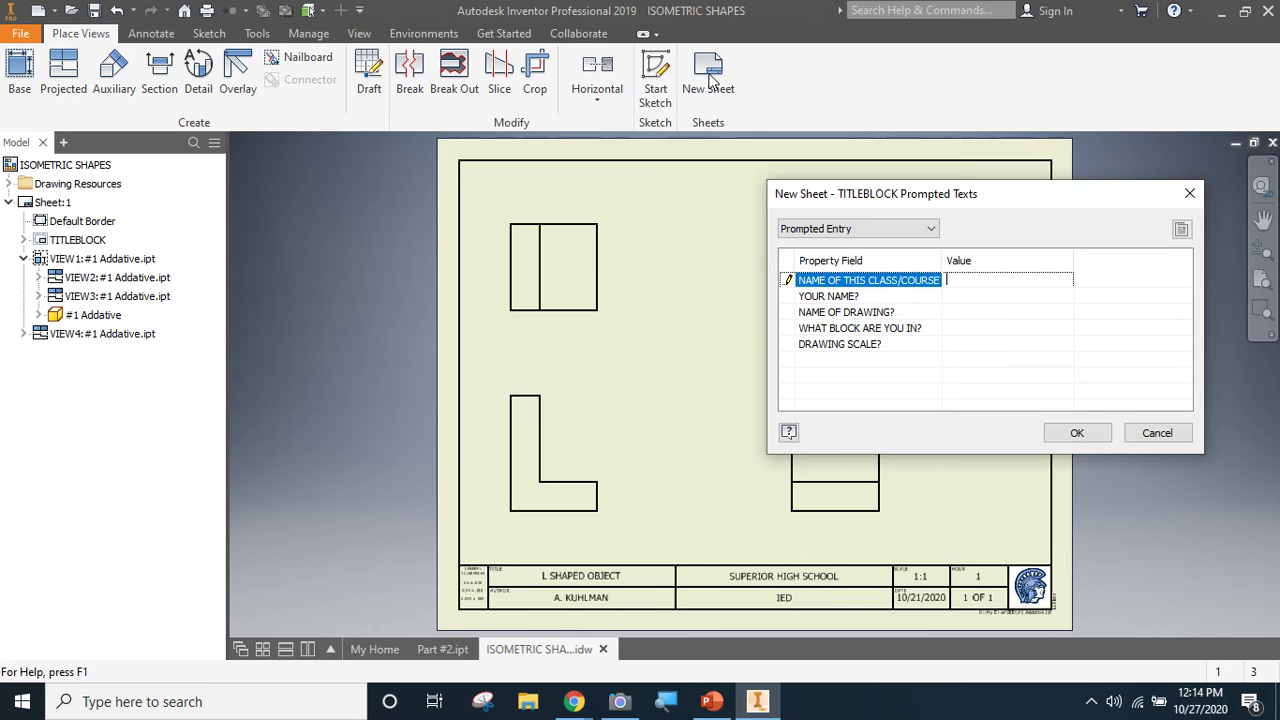
type("IED")
left_click(785, 280)
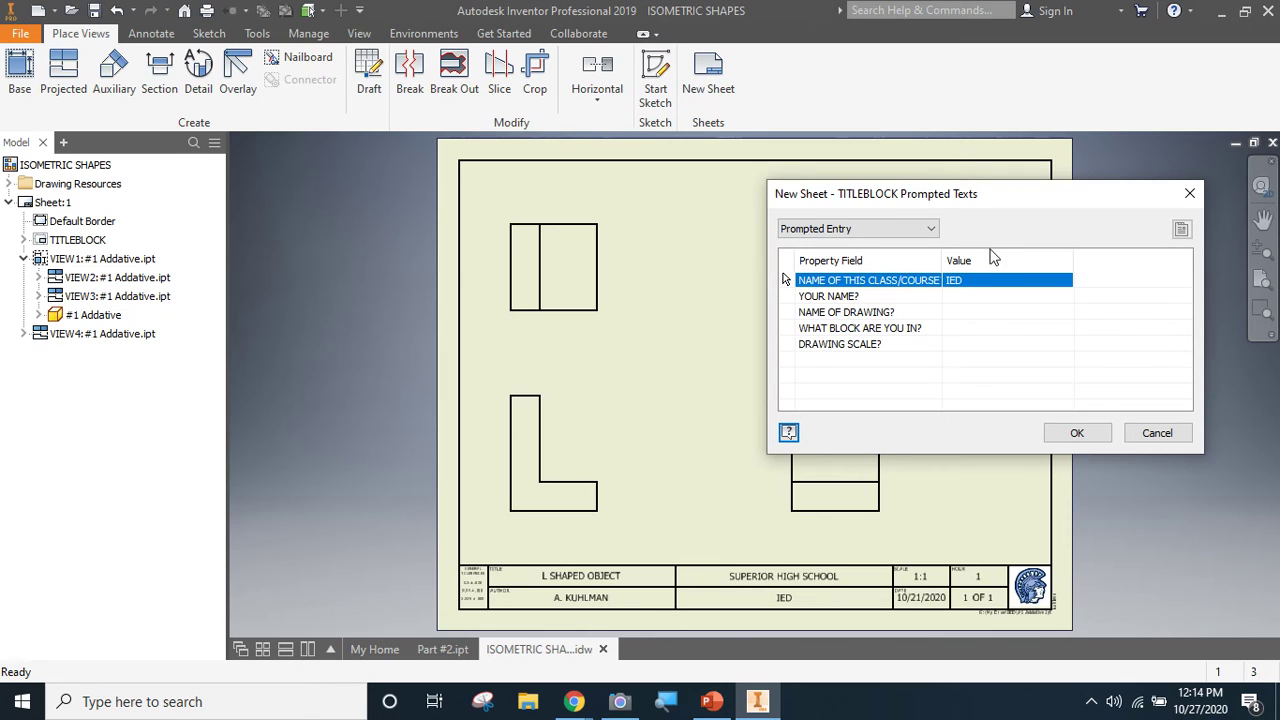
left_click(950, 281)
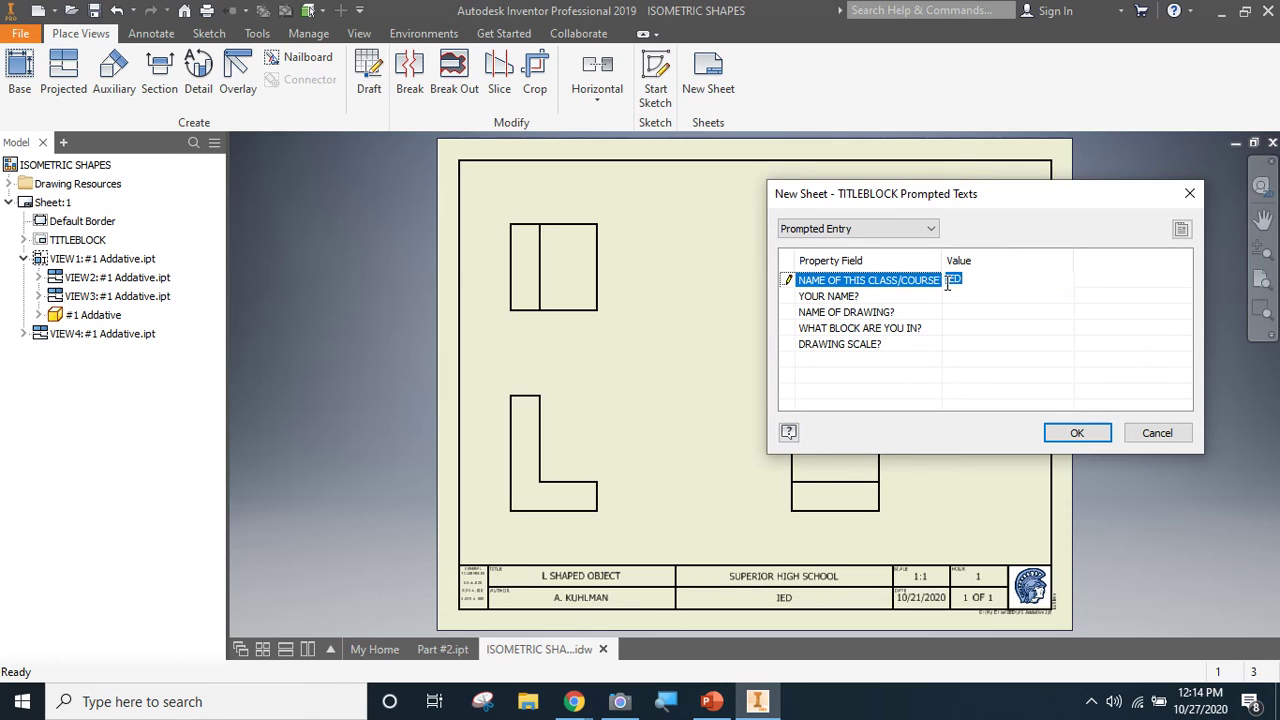
left_click(957, 296)
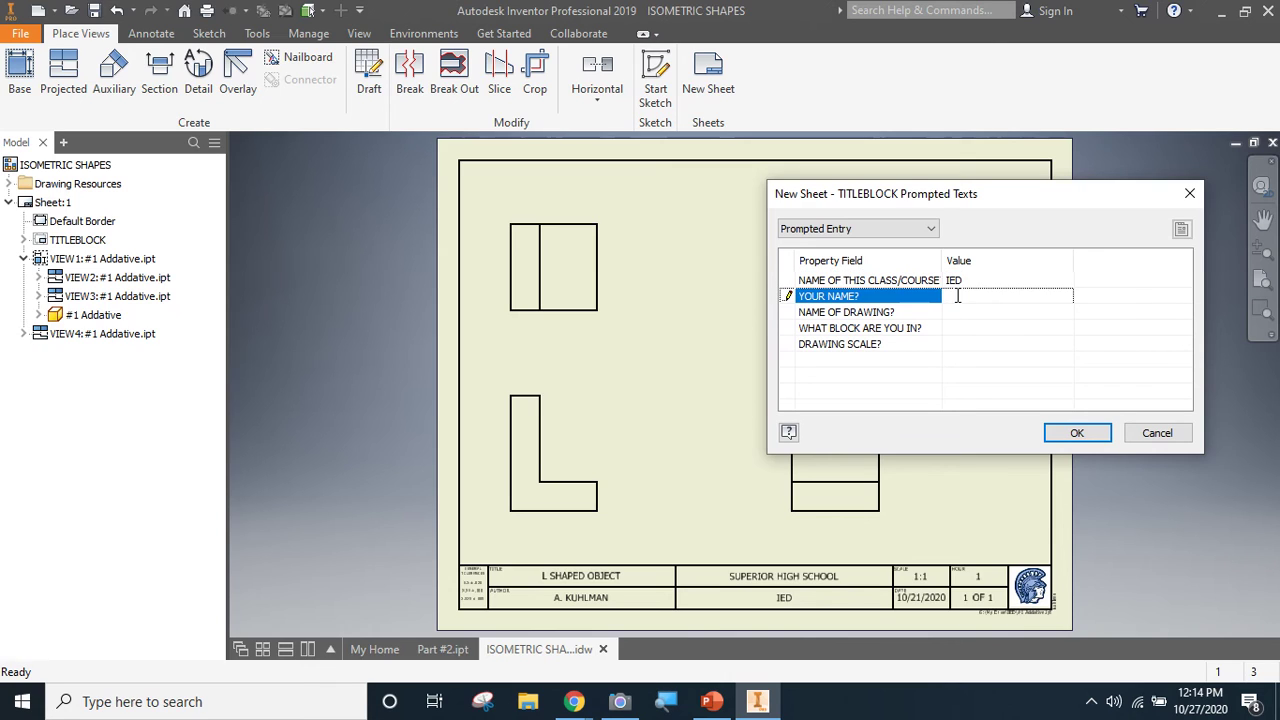
type("A. KUHLMNA")
key("BackSpace")
key("BackSpace")
key("BackSpace")
type("MAN")
left_click(955, 313)
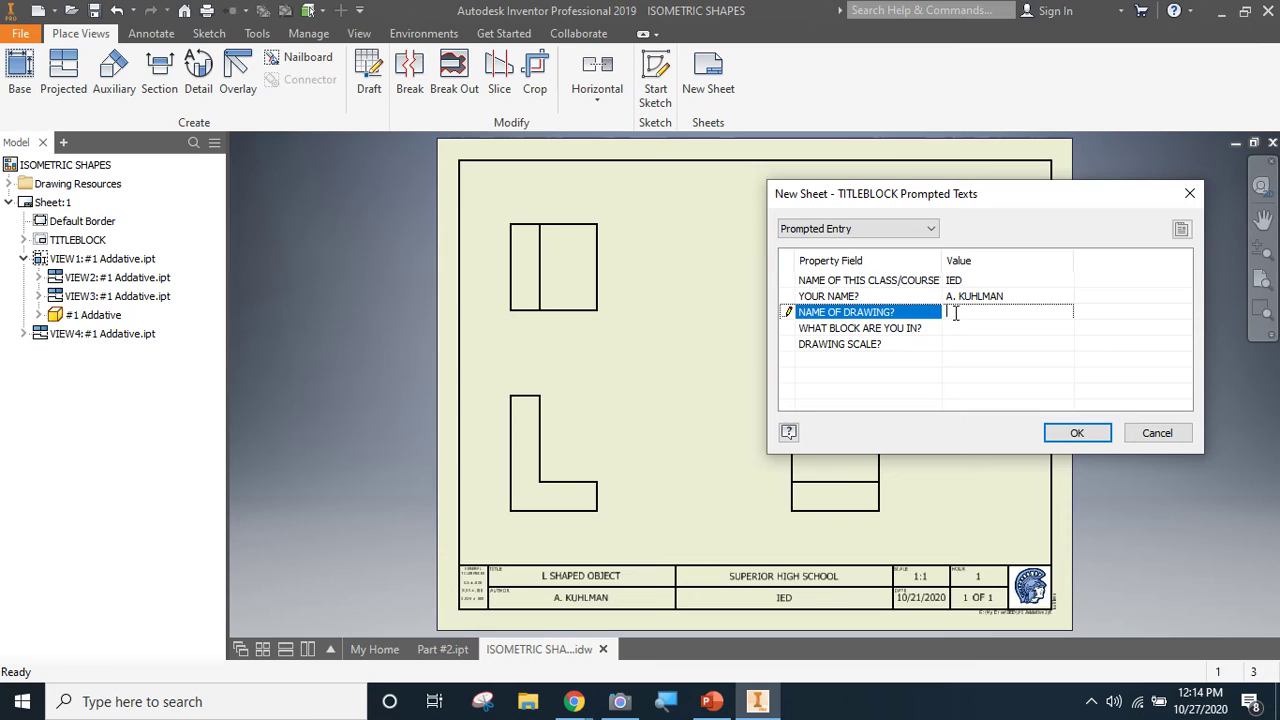
Enter drawing name OBJECT #2, block 2 and scale 1:1, and accept the title block.
type("O")
type("OBJECT")
type(" 1B")
key("BackSpace")
key("BackSpace")
type("#2")
left_click(969, 327)
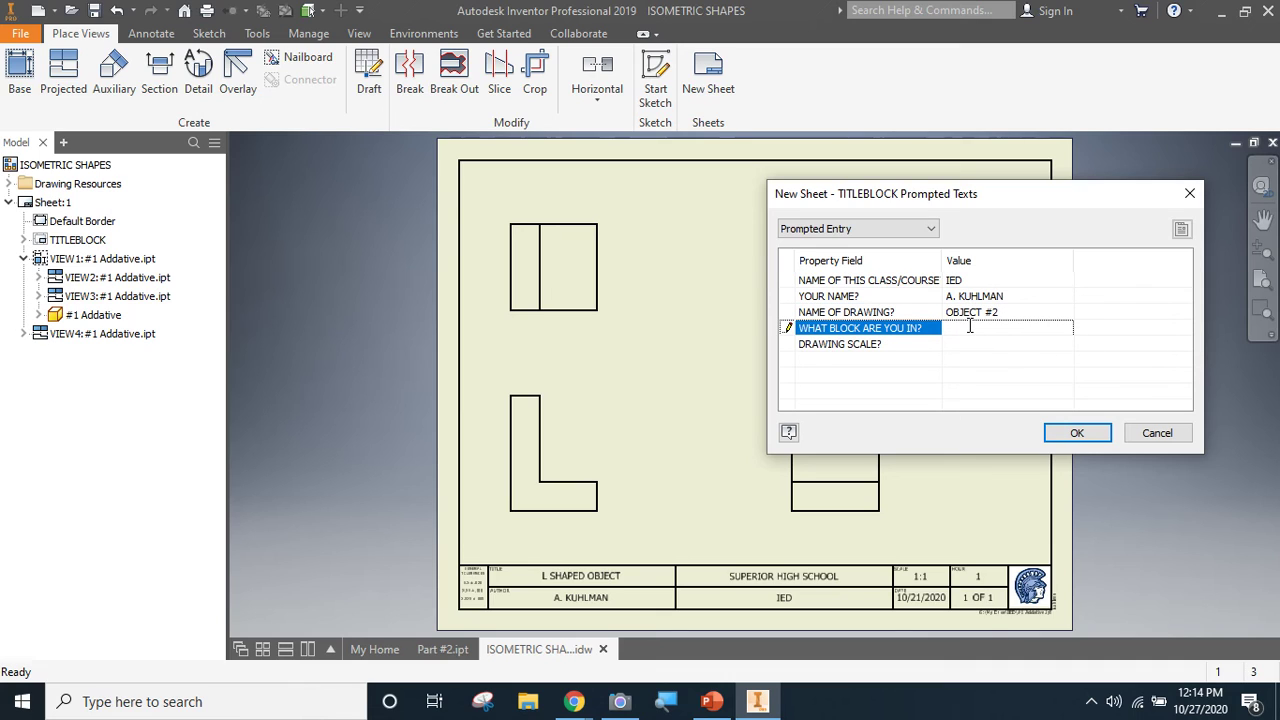
type("2")
left_click(951, 343)
type("1")
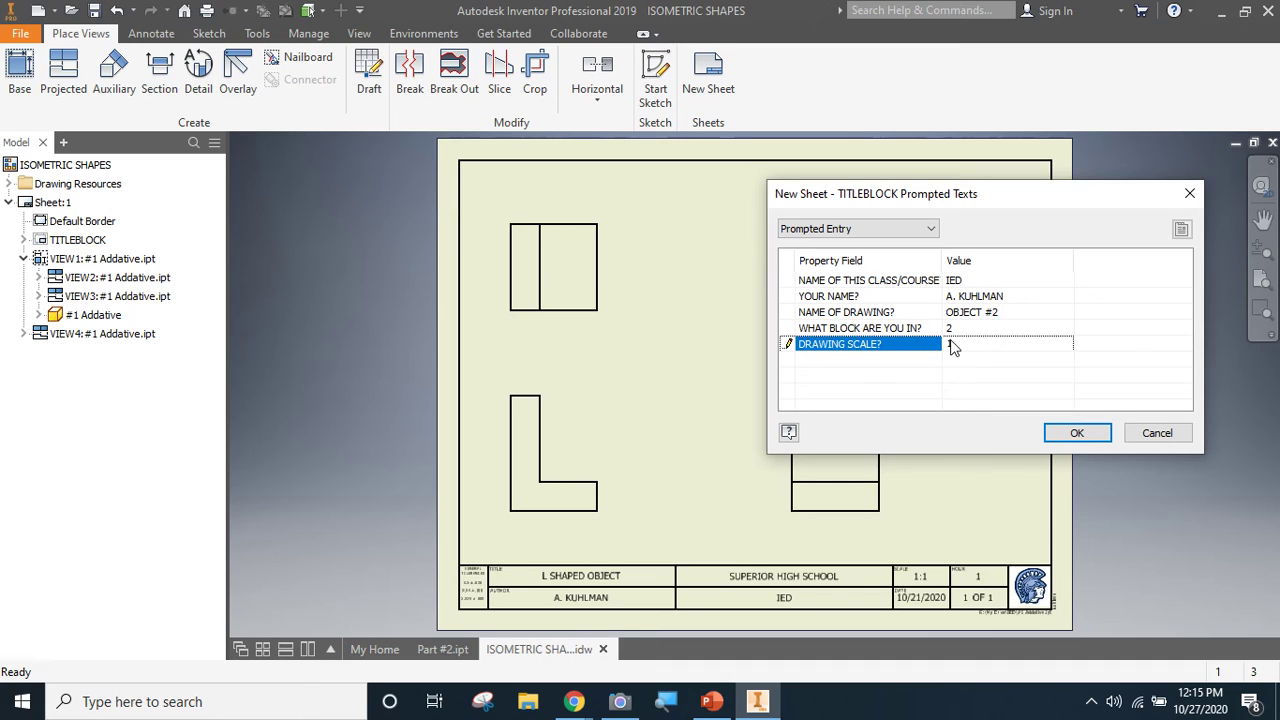
type(":1")
left_click(1088, 438)
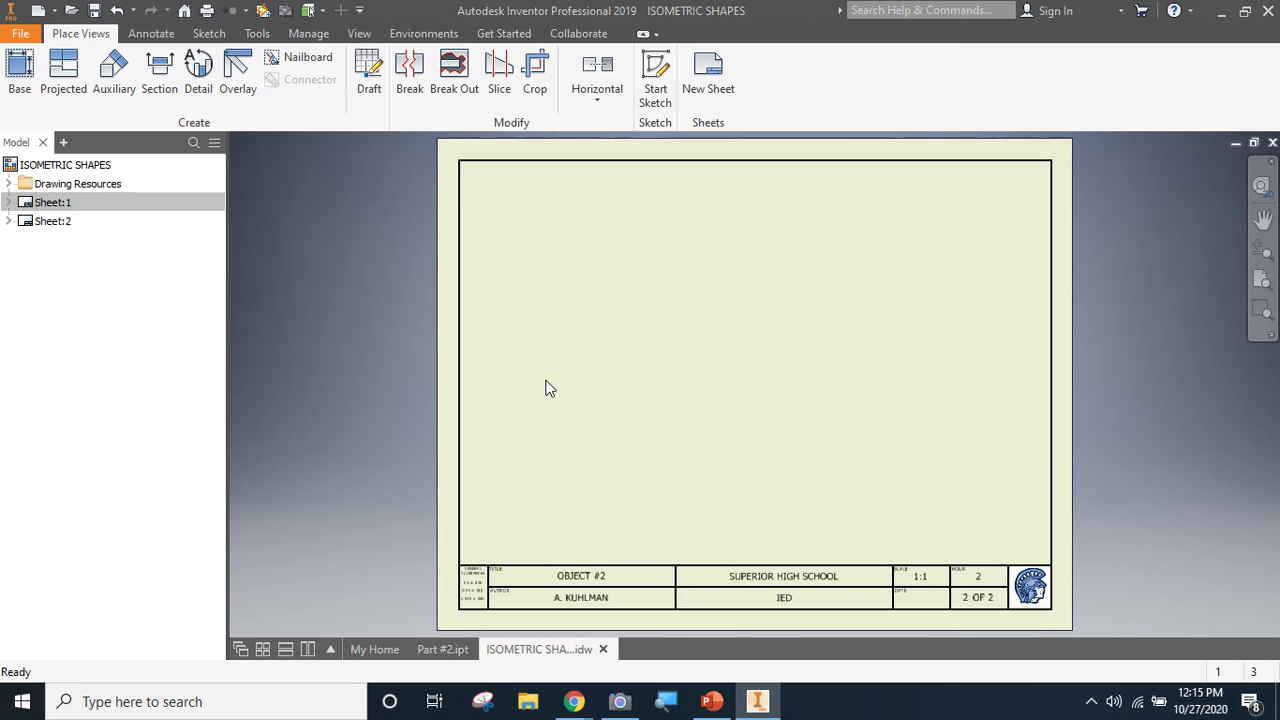
left_click(22, 67)
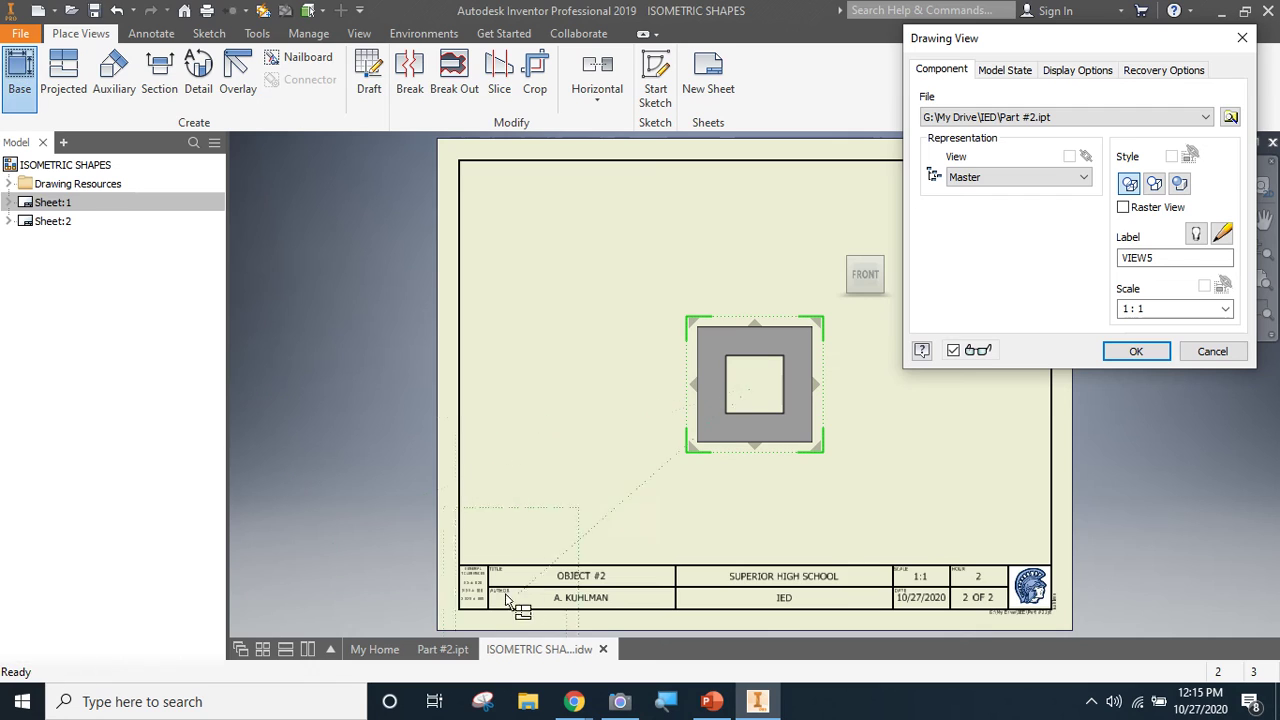
mouse_move(429, 660)
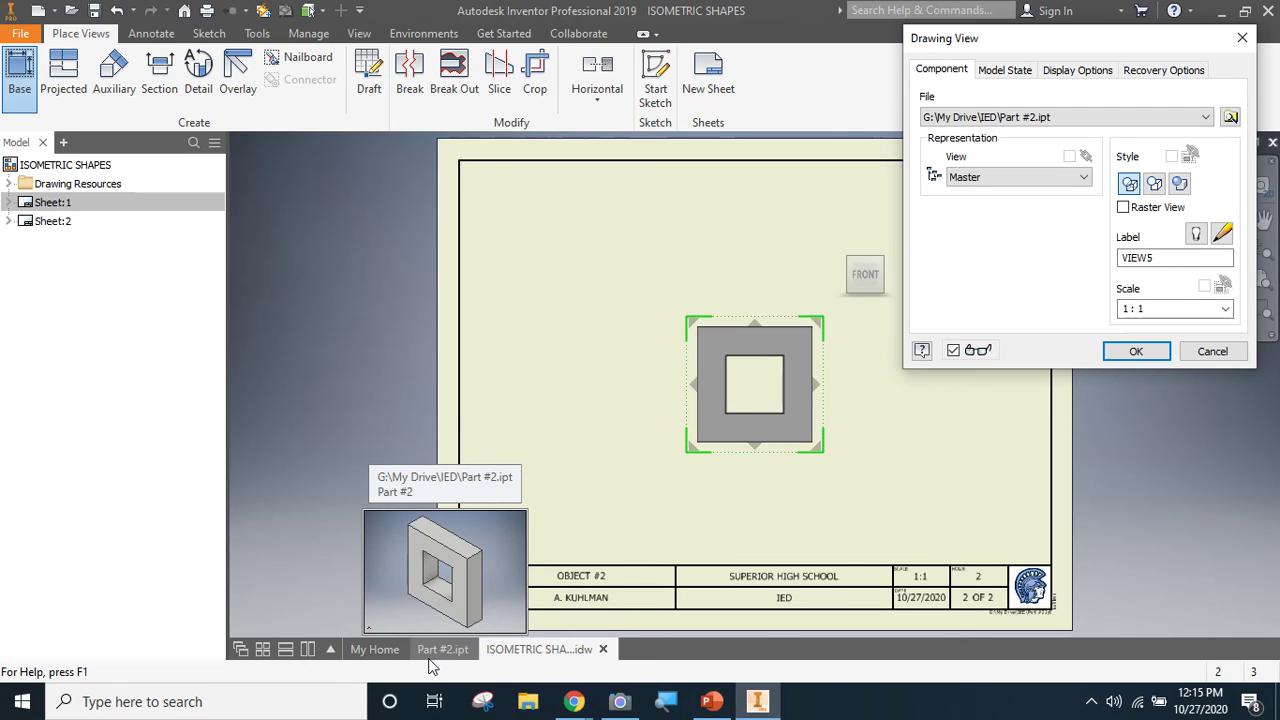
left_click(1231, 117)
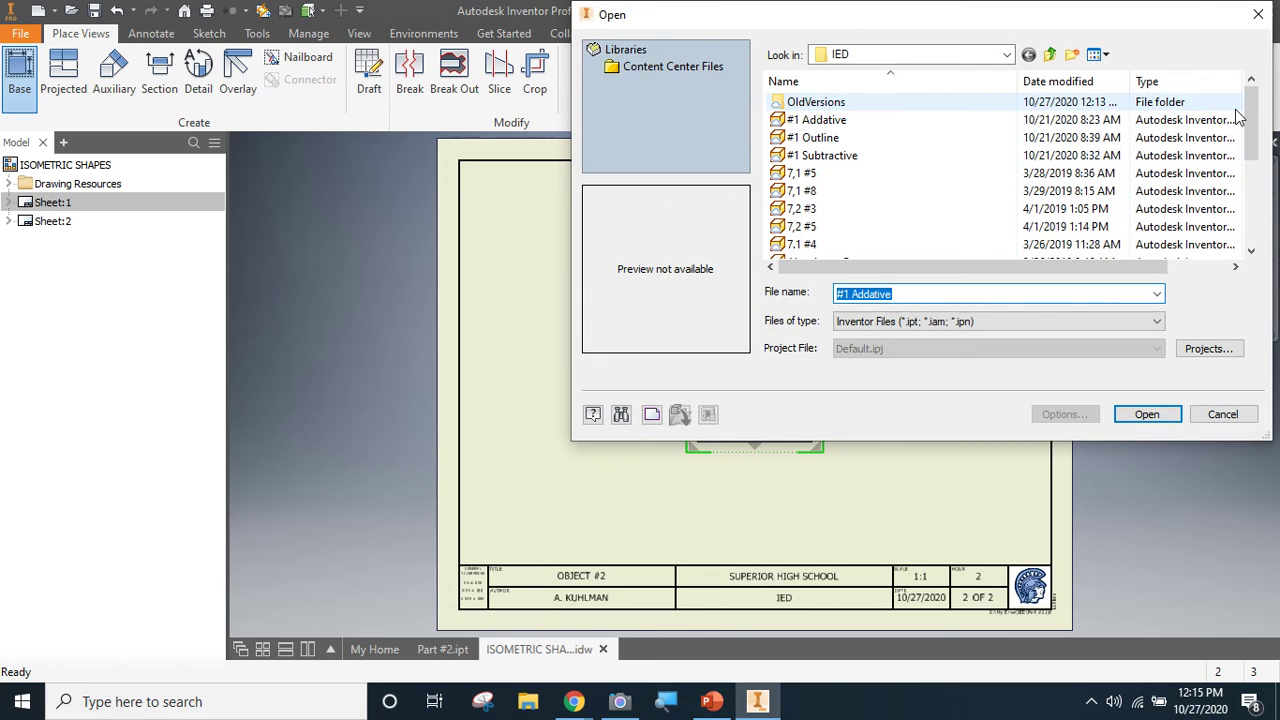
left_click(1260, 17)
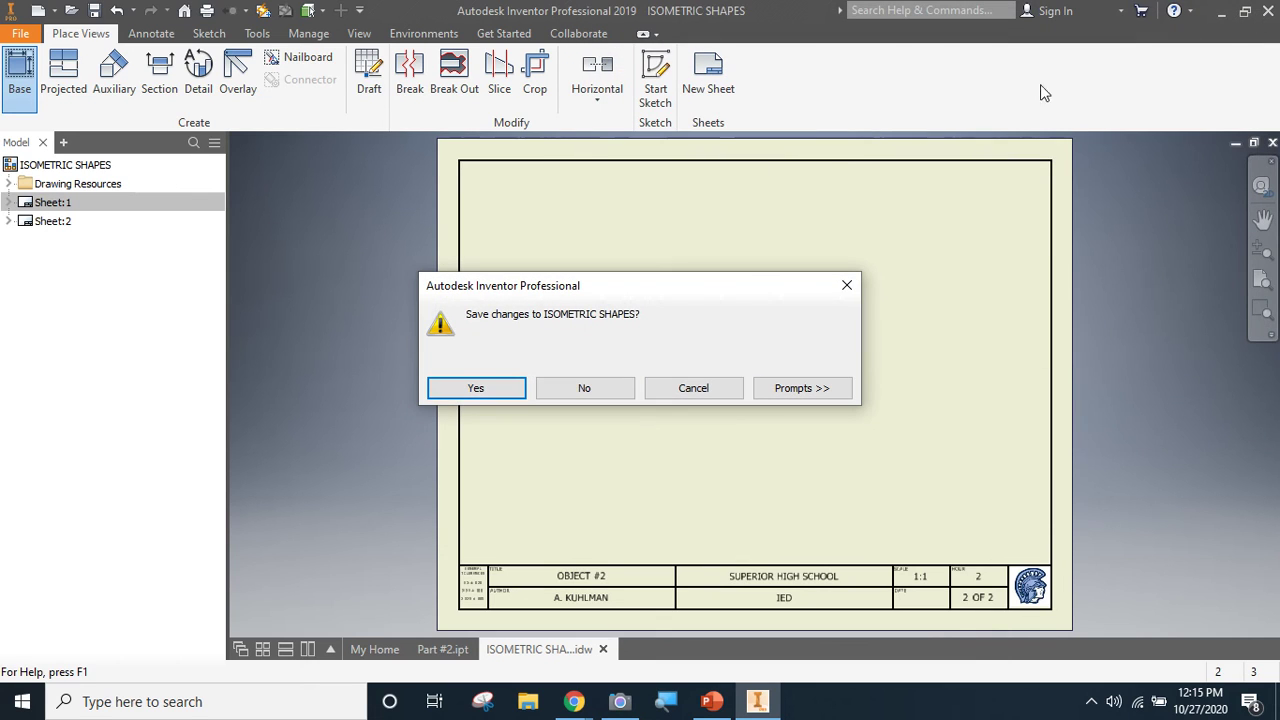
left_click(731, 391)
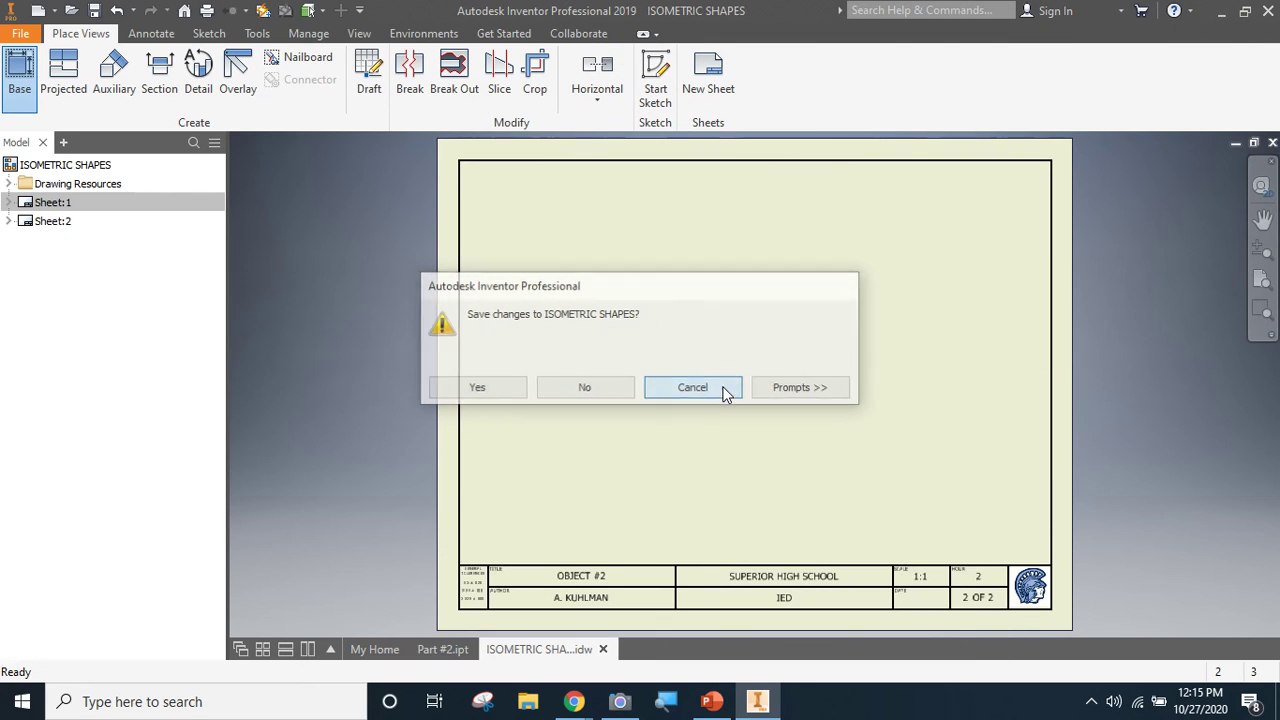
left_click(60, 224)
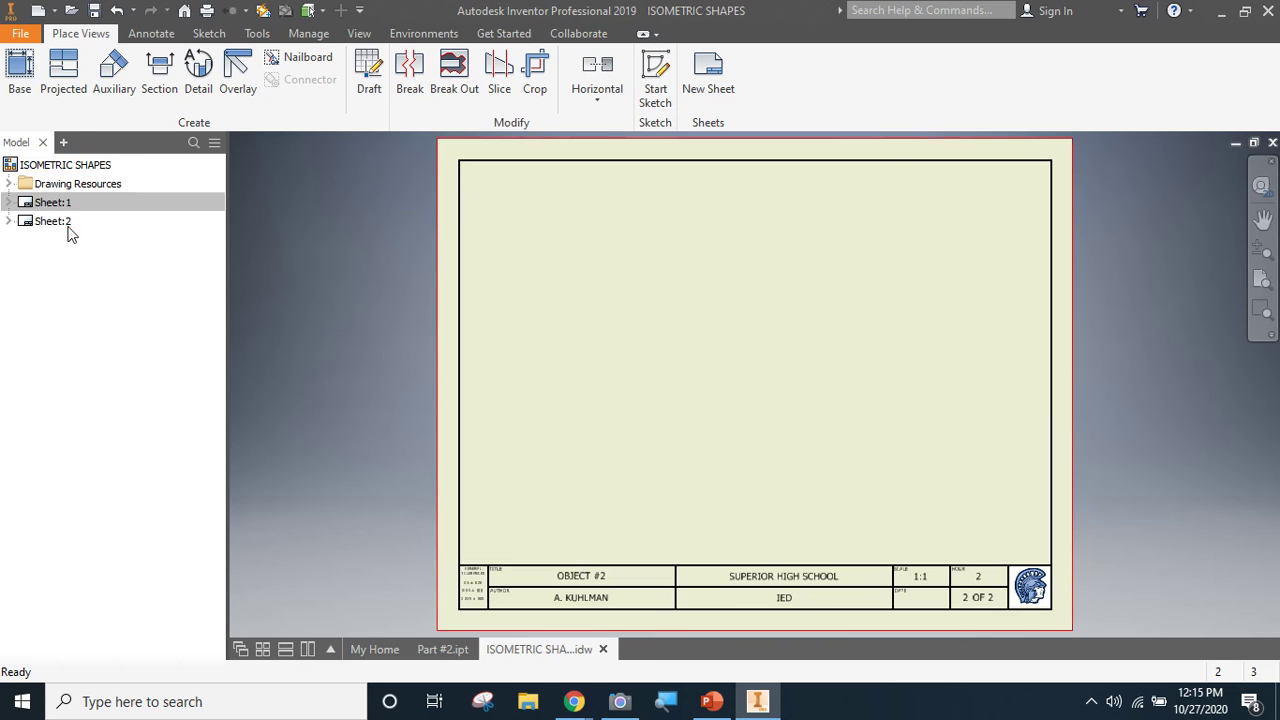
left_click(60, 224)
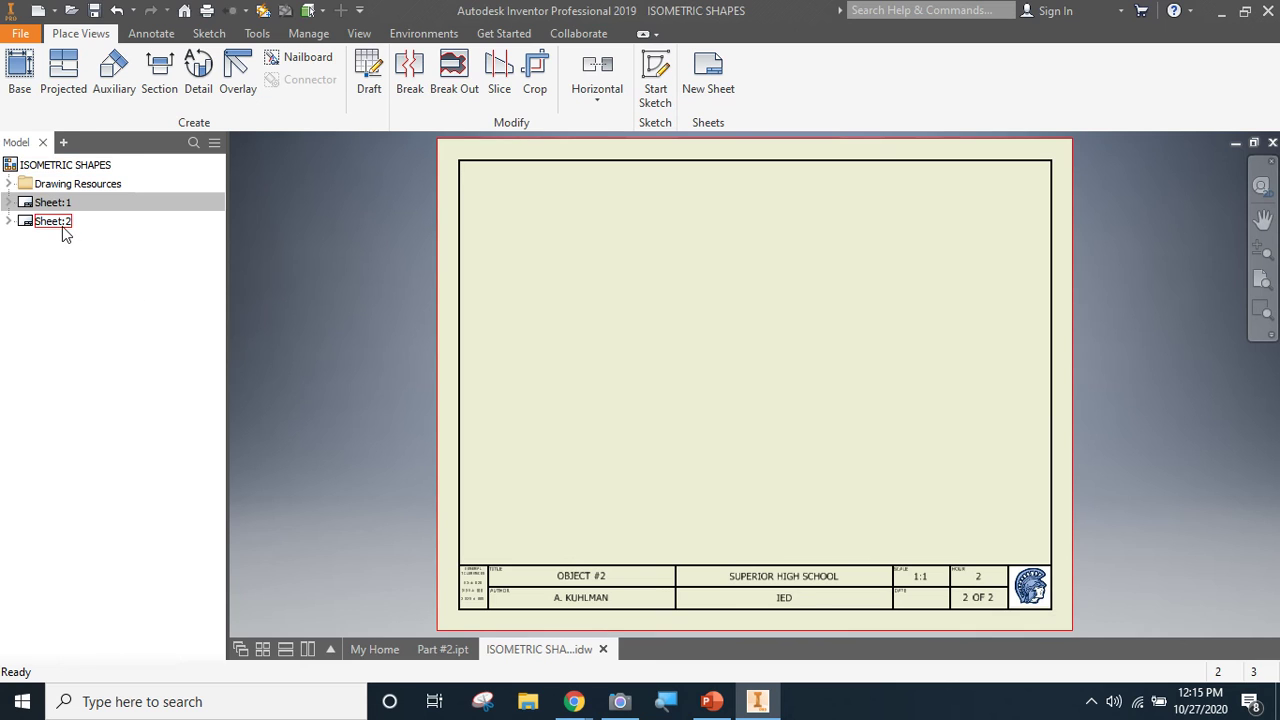
Place Part #2's front view at lower left, then project top, right side and isometric views.
left_click(20, 62)
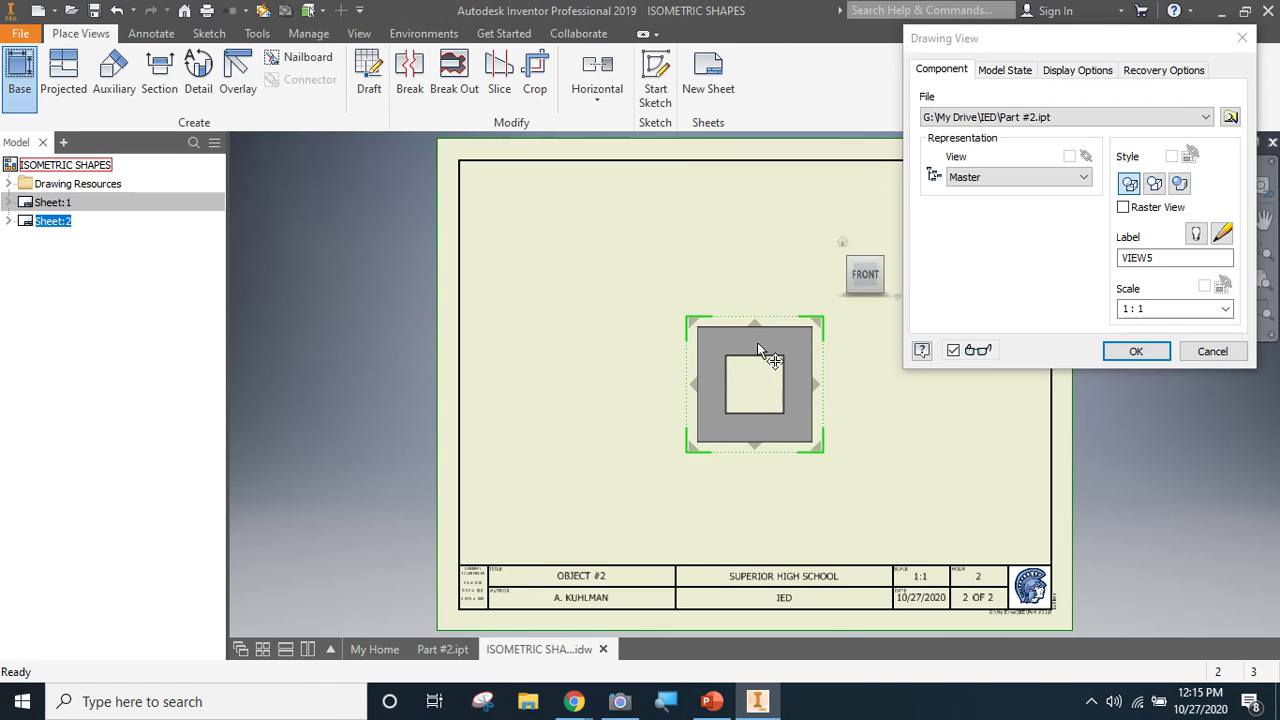
mouse_move(757, 342)
left_mouse_down()
mouse_move(551, 413)
mouse_move(608, 418)
mouse_move(582, 415)
left_mouse_up()
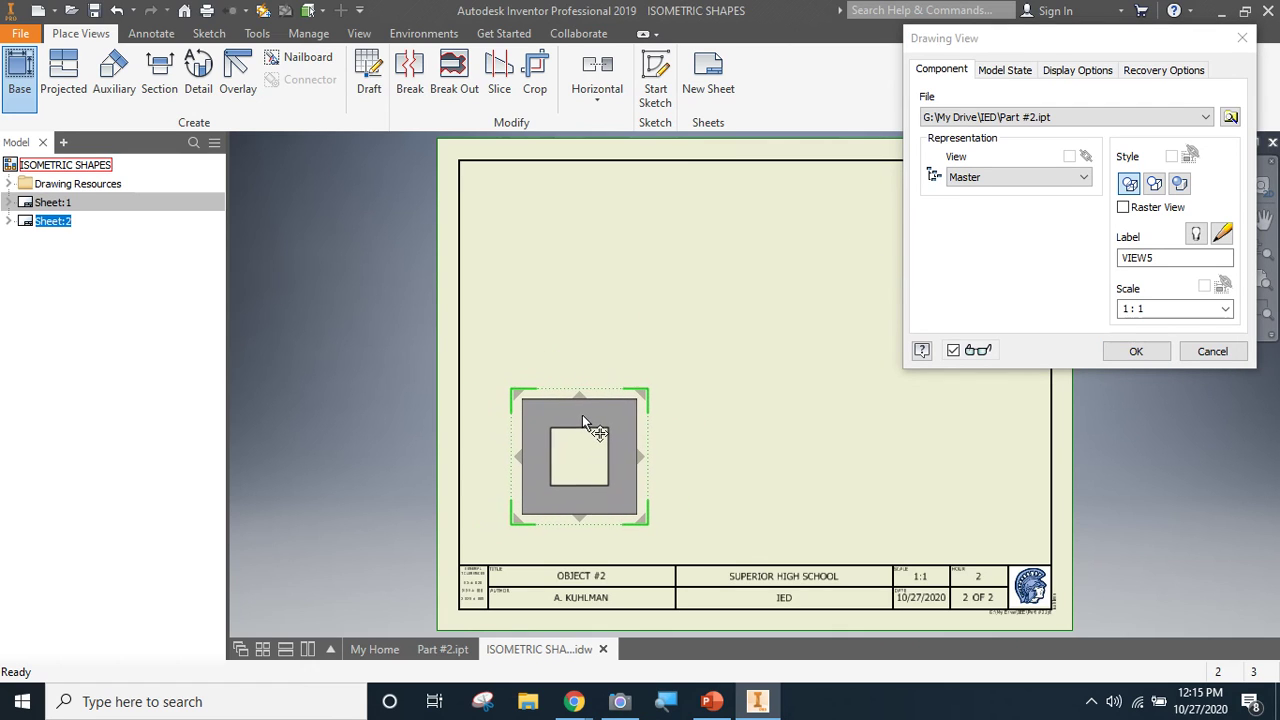
left_click(582, 396)
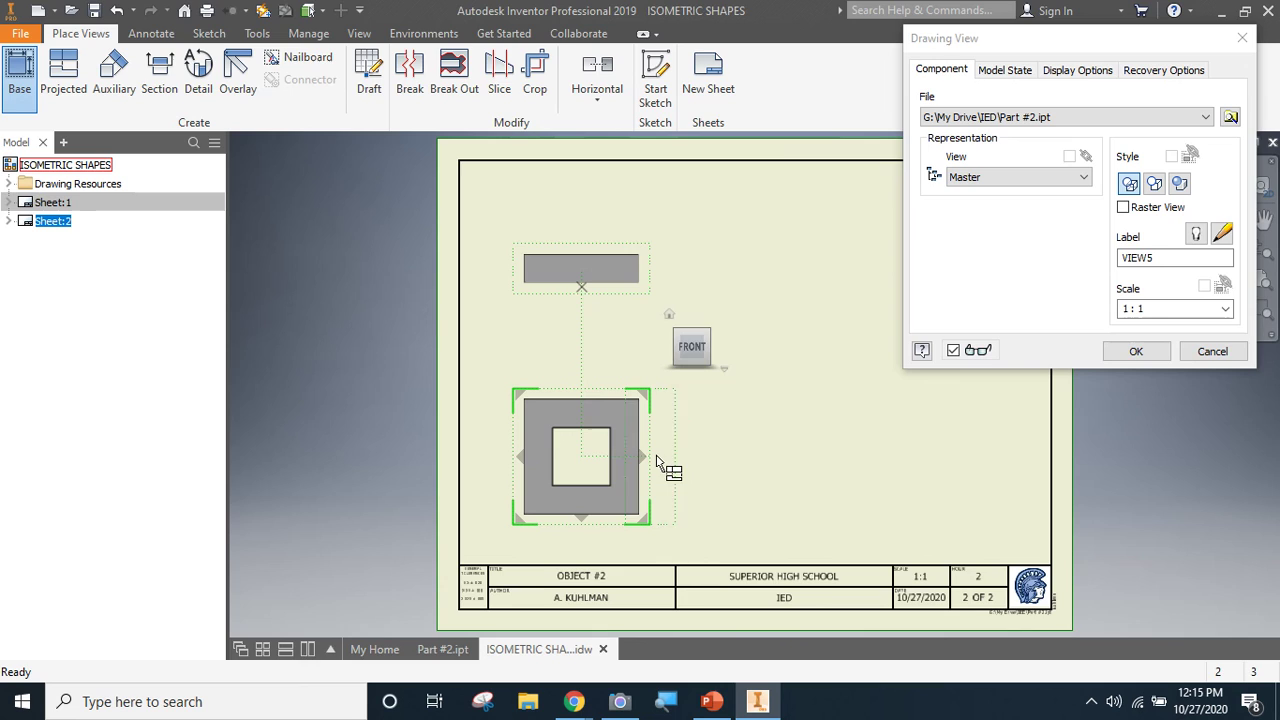
left_click(641, 457)
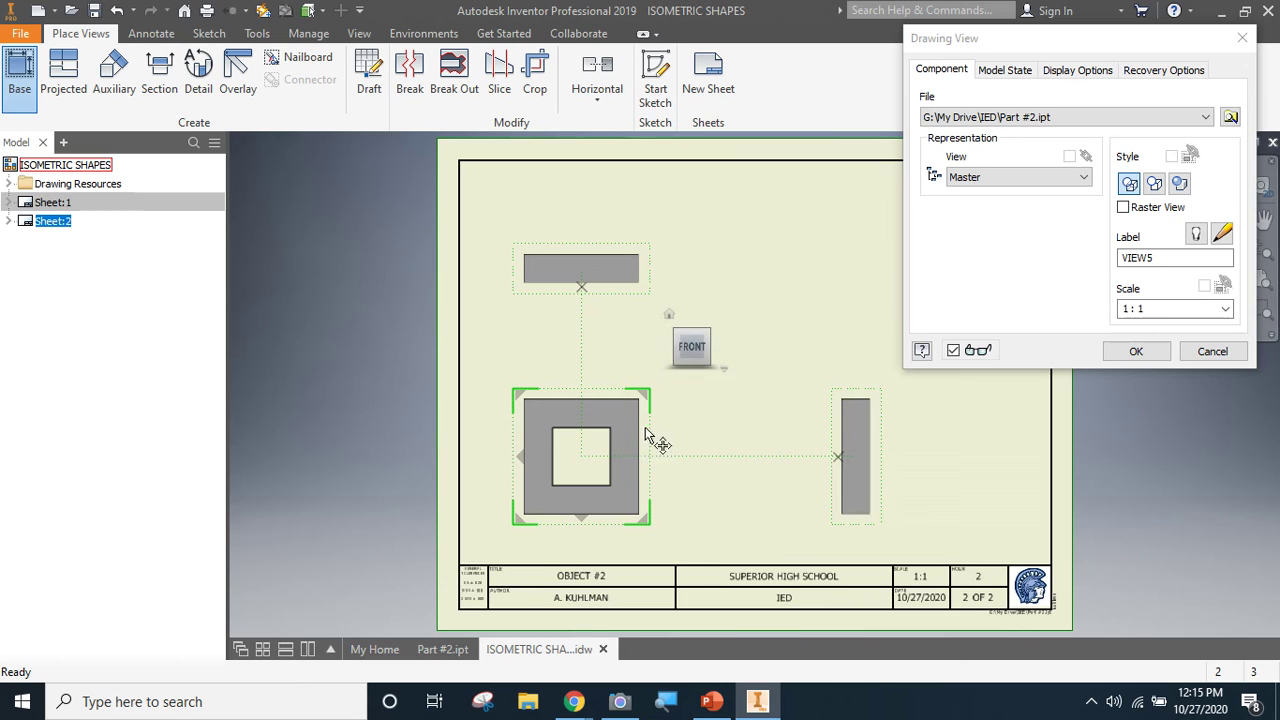
left_click(643, 396)
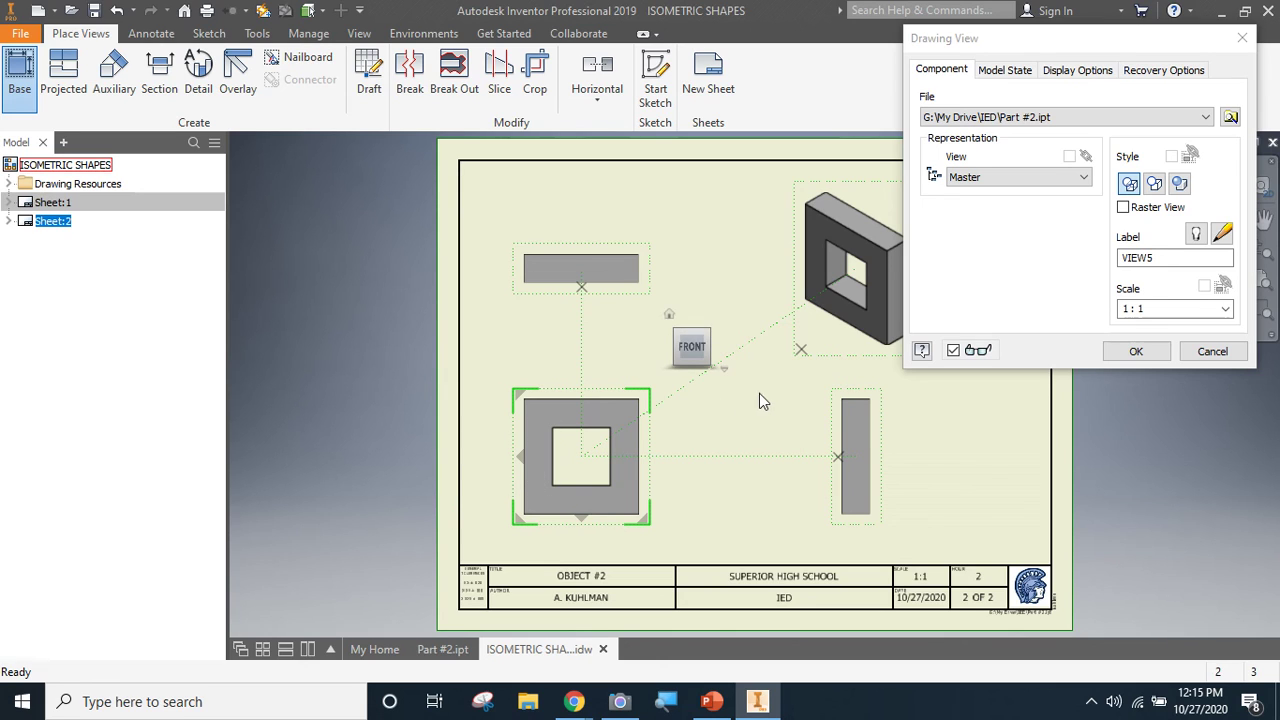
left_click(1131, 351)
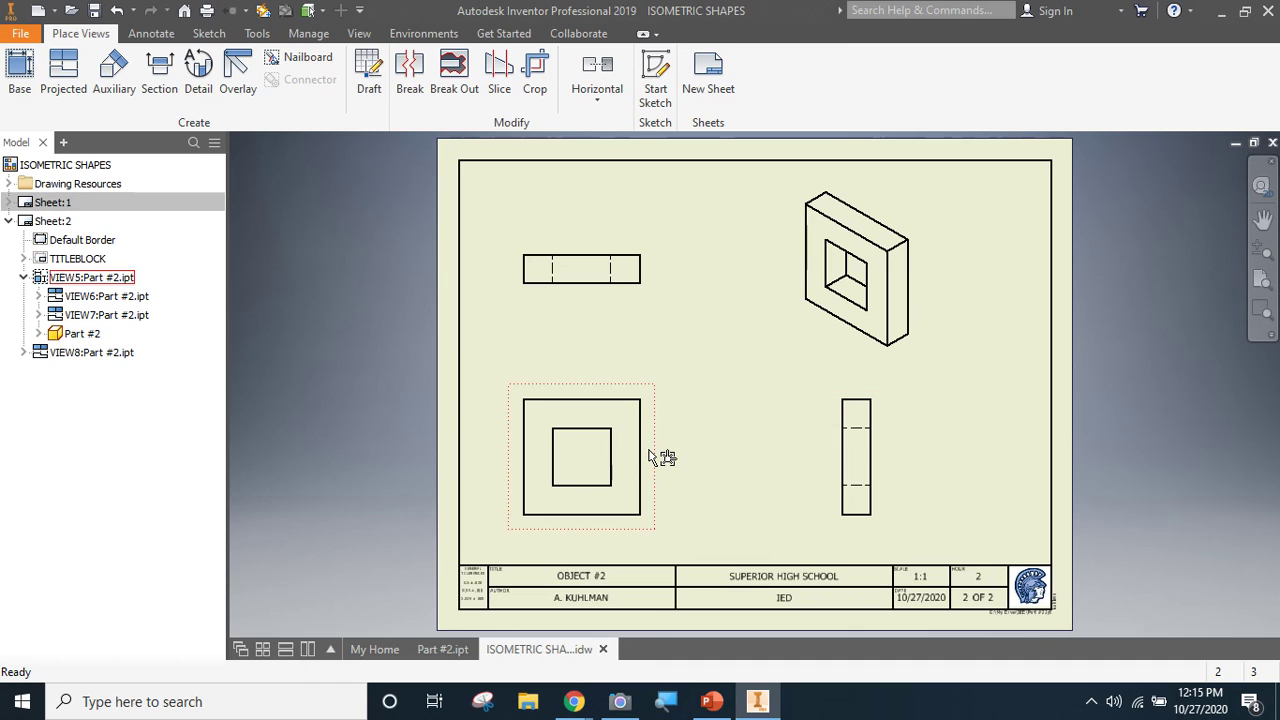
Change the display style of Part #2's isometric view to Shaded.
double_click(880, 196)
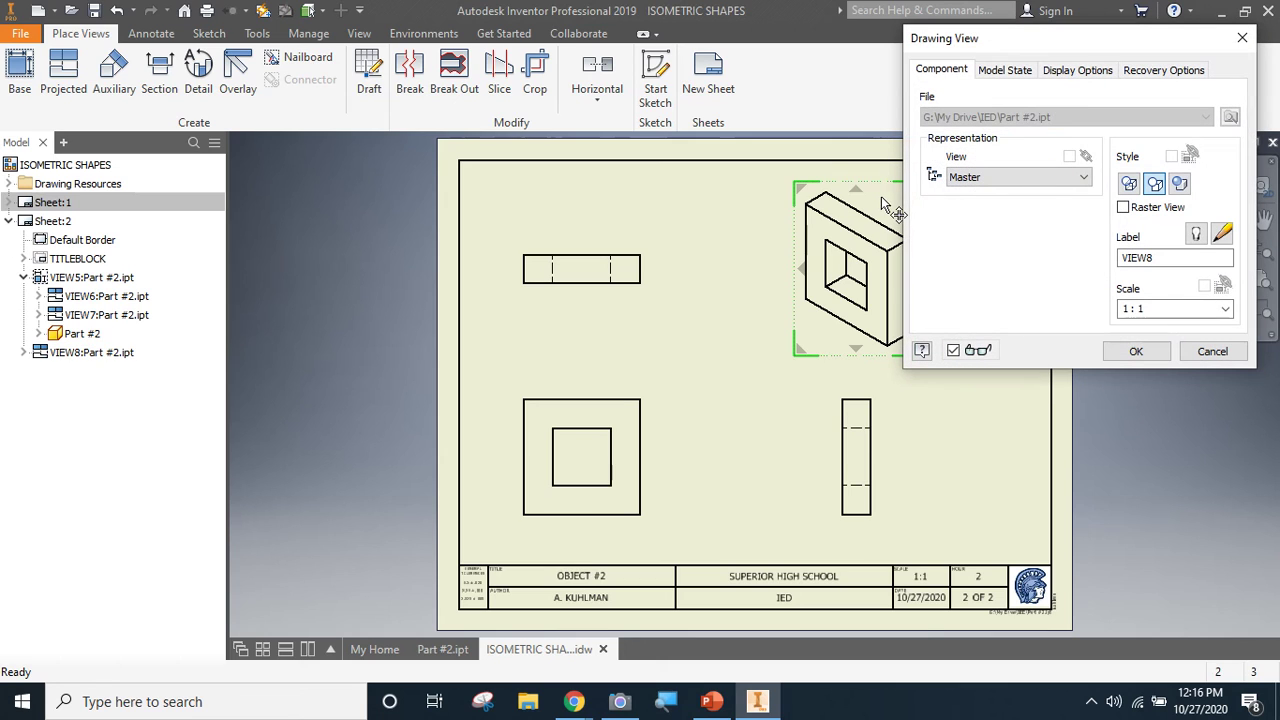
left_click(1182, 186)
left_click(1115, 350)
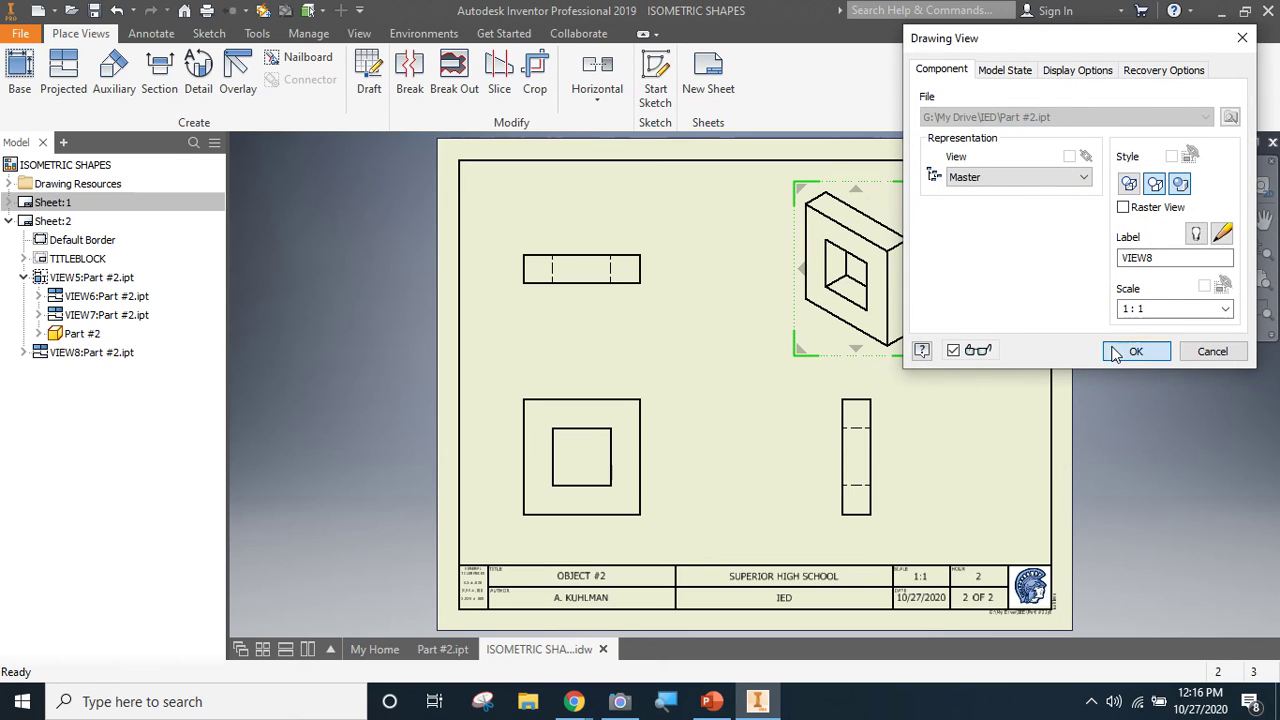
left_click(60, 202)
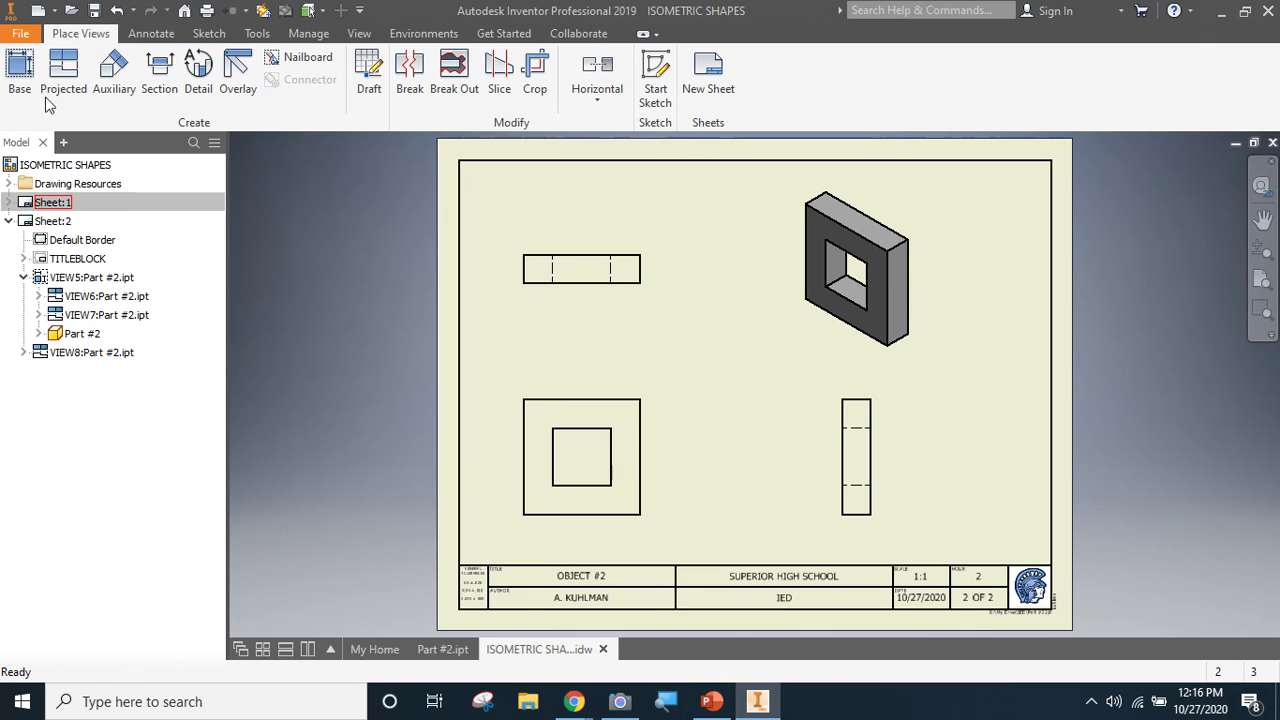
Save the drawing and begin adding a third sheet.
left_click(92, 12)
left_click(707, 66)
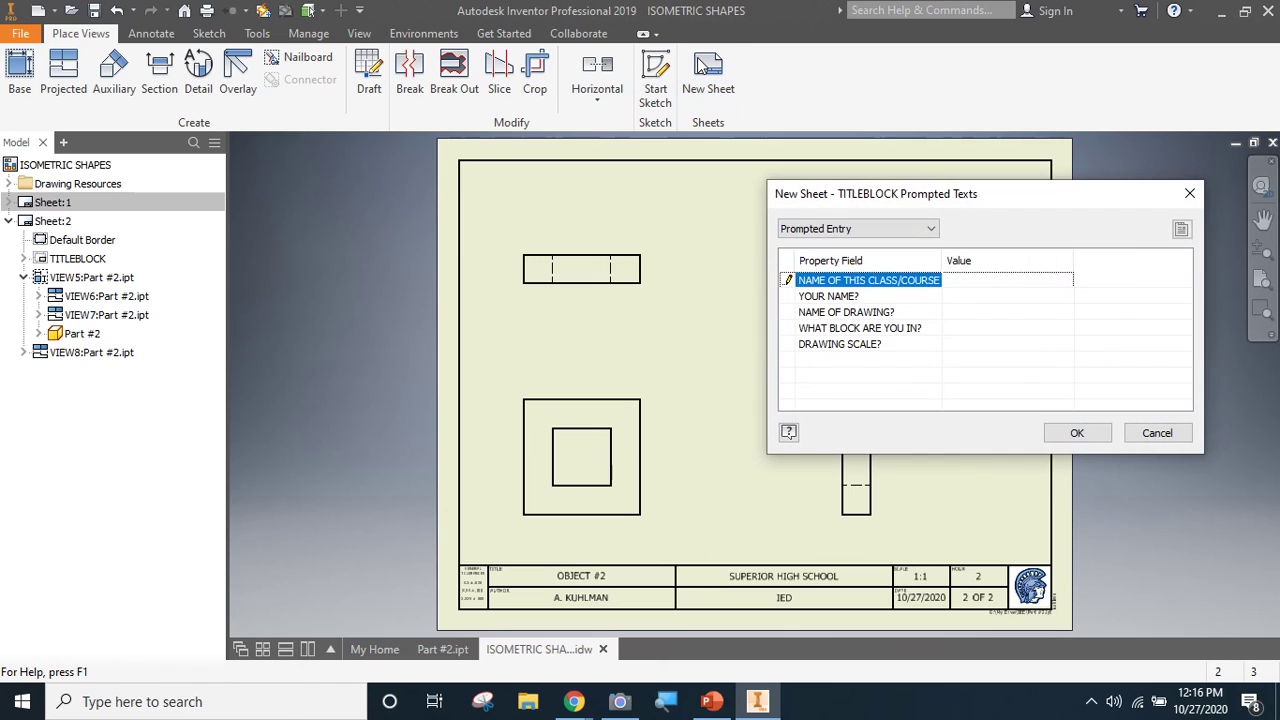